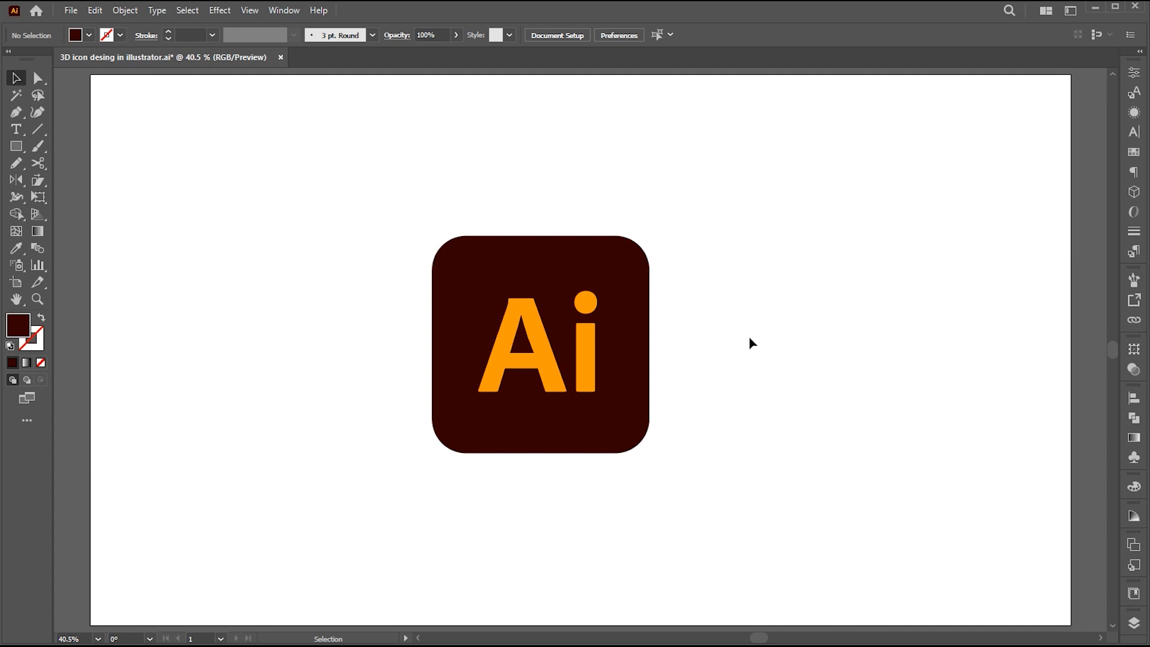
Step: Move the whole Ai icon to the artboard's left part and place a copy of its dark rounded square to its right
left_click_drag(713, 205, 530, 402)
left_click_drag(542, 345, 265, 354)
left_click(419, 328)
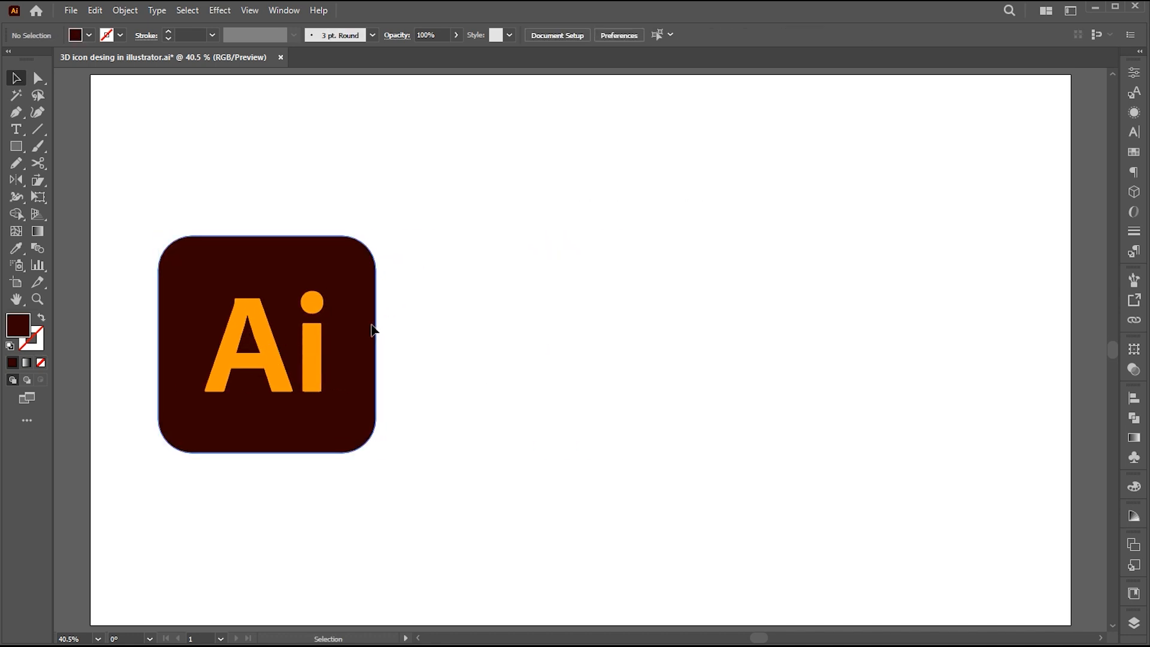
left_click_drag(371, 329, 810, 336)
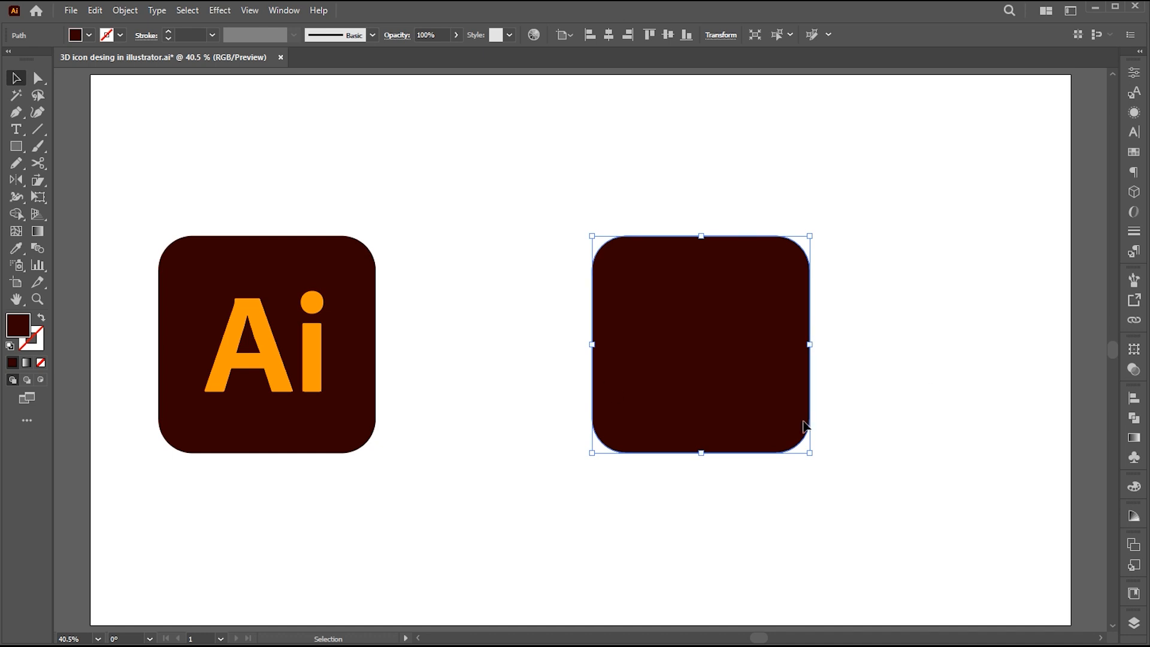
Step: Apply the 3D Extrude & Bevel effect to the copied rounded square with the Isometric Top rotation preset
left_click(220, 10)
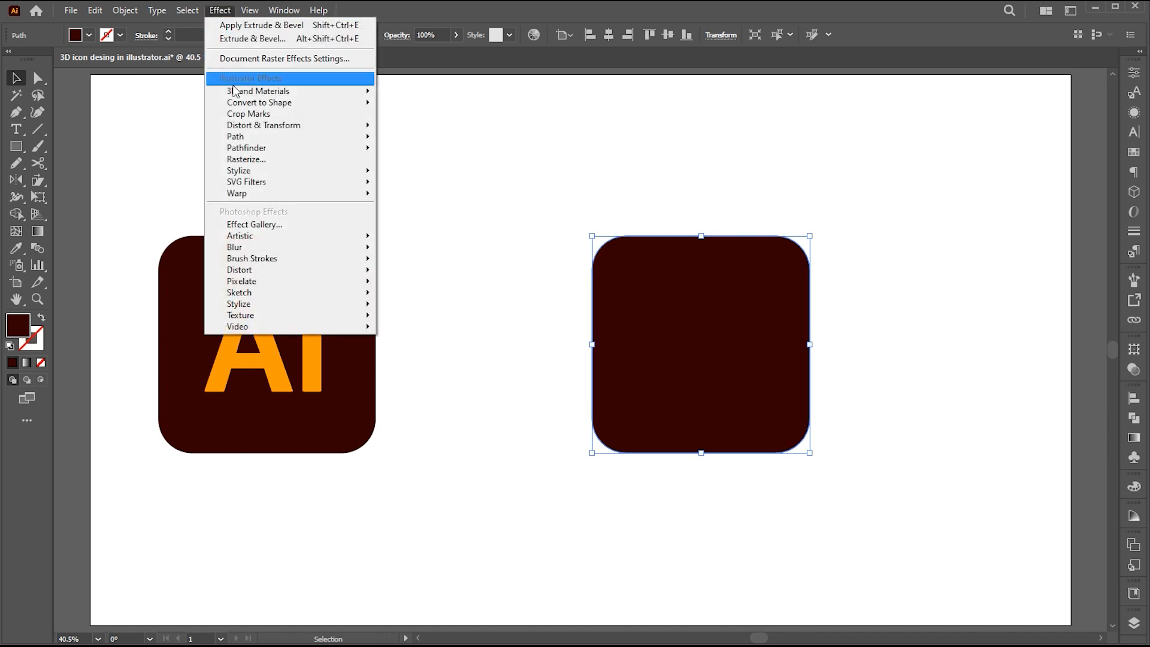
mouse_move(232, 90)
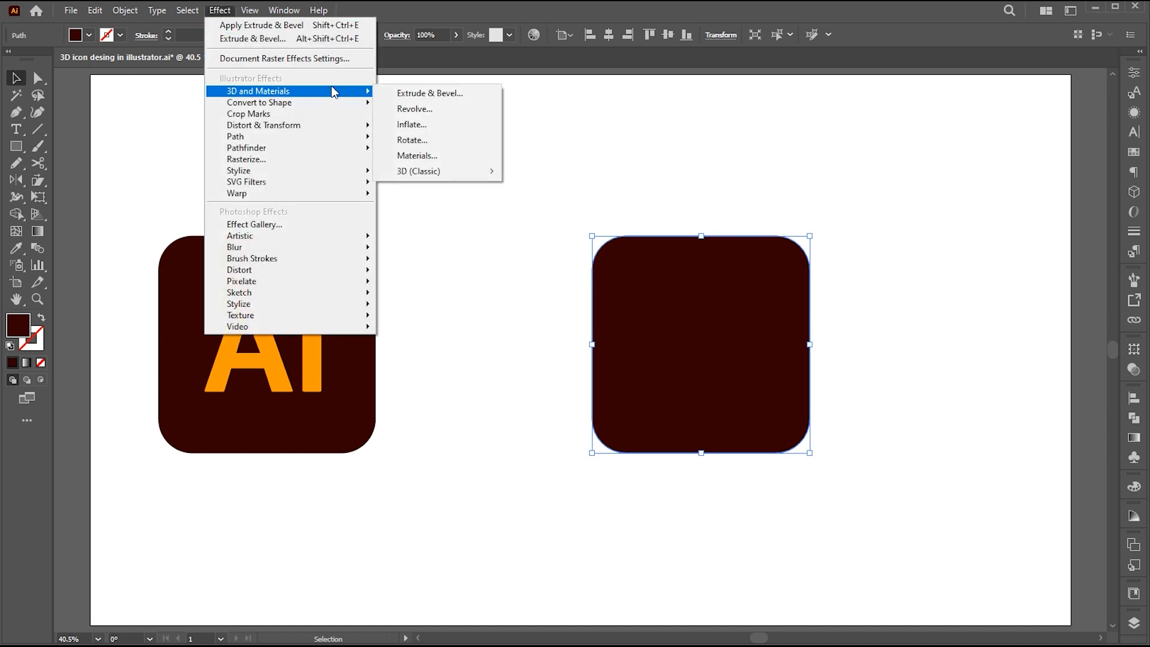
left_click(446, 94)
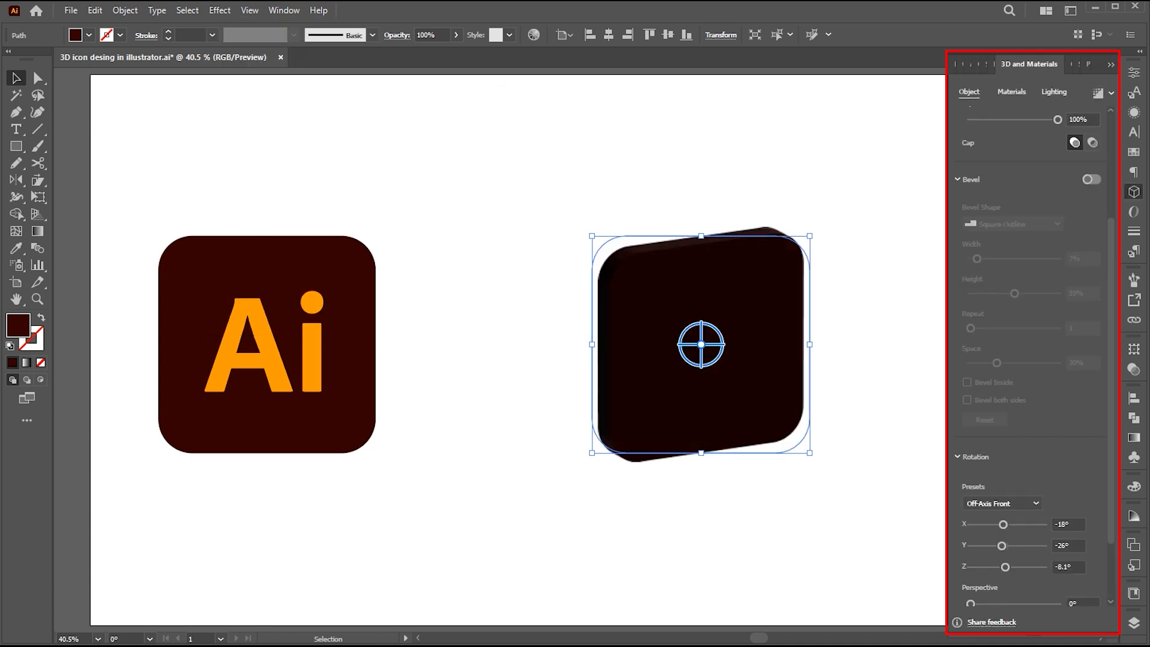
left_click_drag(1112, 332, 1104, 413)
left_click(1025, 422)
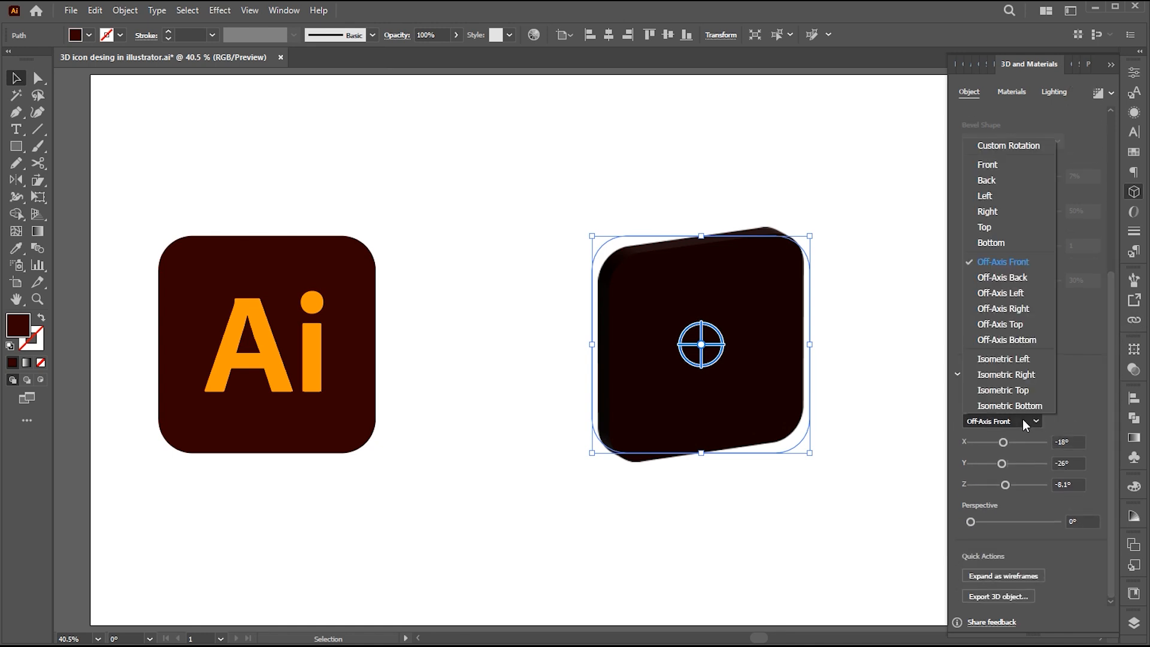
left_click(1019, 390)
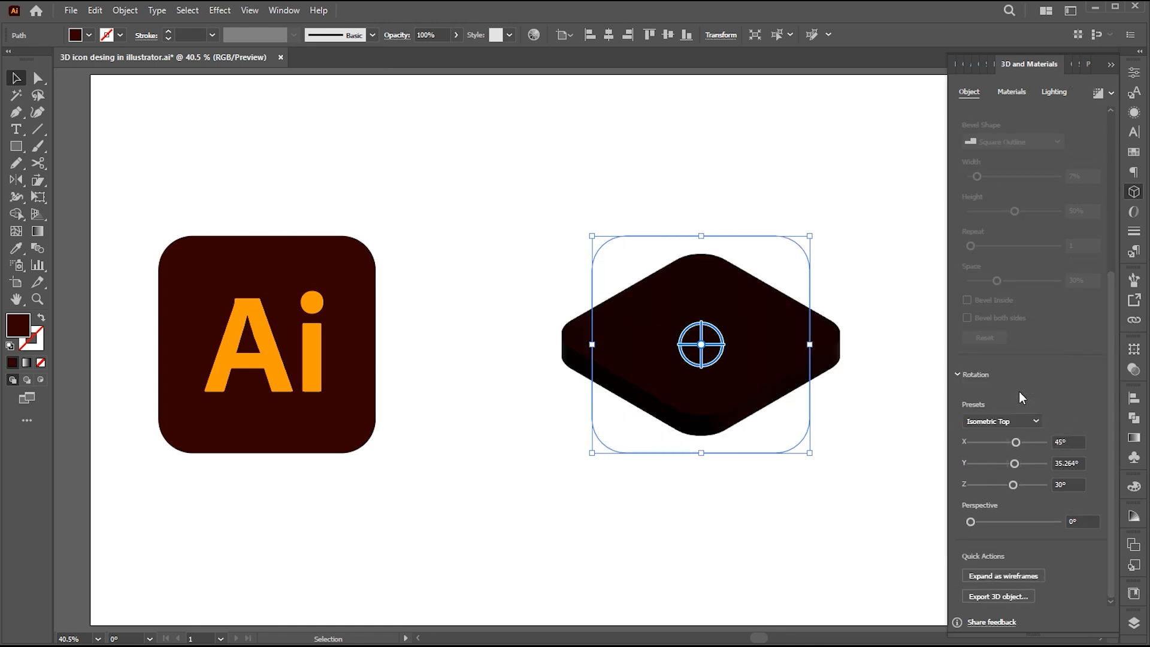
Step: Set the rounded square's extrusion depth to 82 px
left_click_drag(1108, 380, 1112, 236)
left_click(1085, 184)
key("Up")
key("shift+Up")
key("shift+Up")
key("shift+Up")
key("Up")
key("Up")
key("Down")
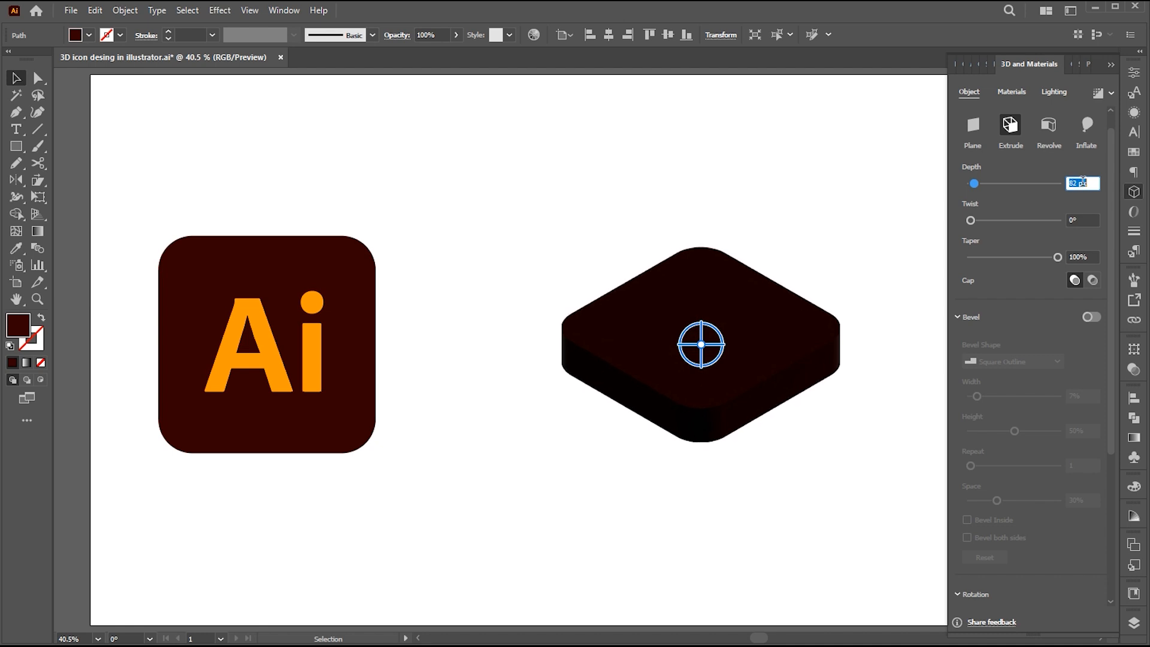
Step: Add a Square Outline bevel to the extruded square and set its width to 7%
left_click_drag(1109, 343, 1106, 368)
left_click(1086, 282)
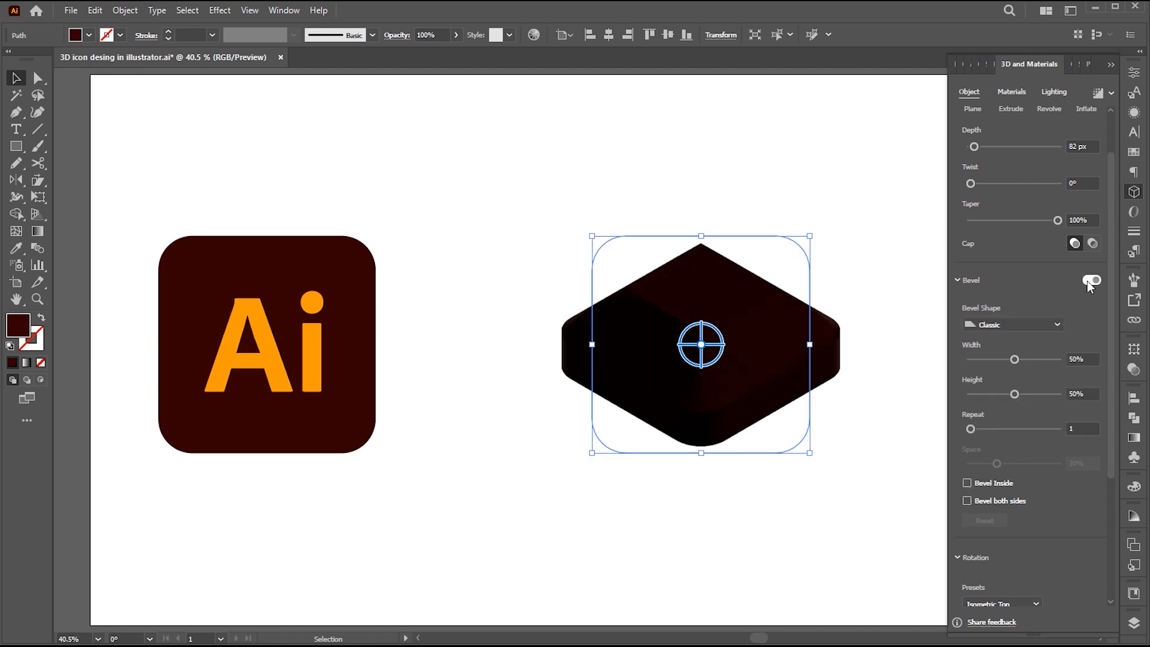
left_click(1014, 325)
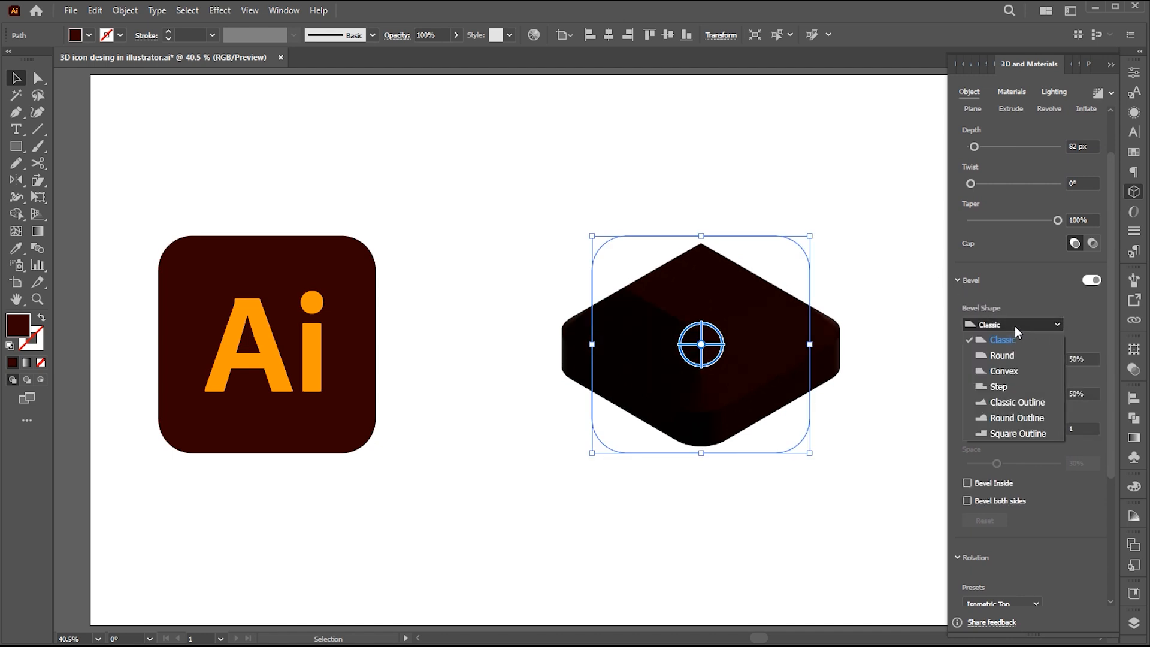
left_click(1006, 433)
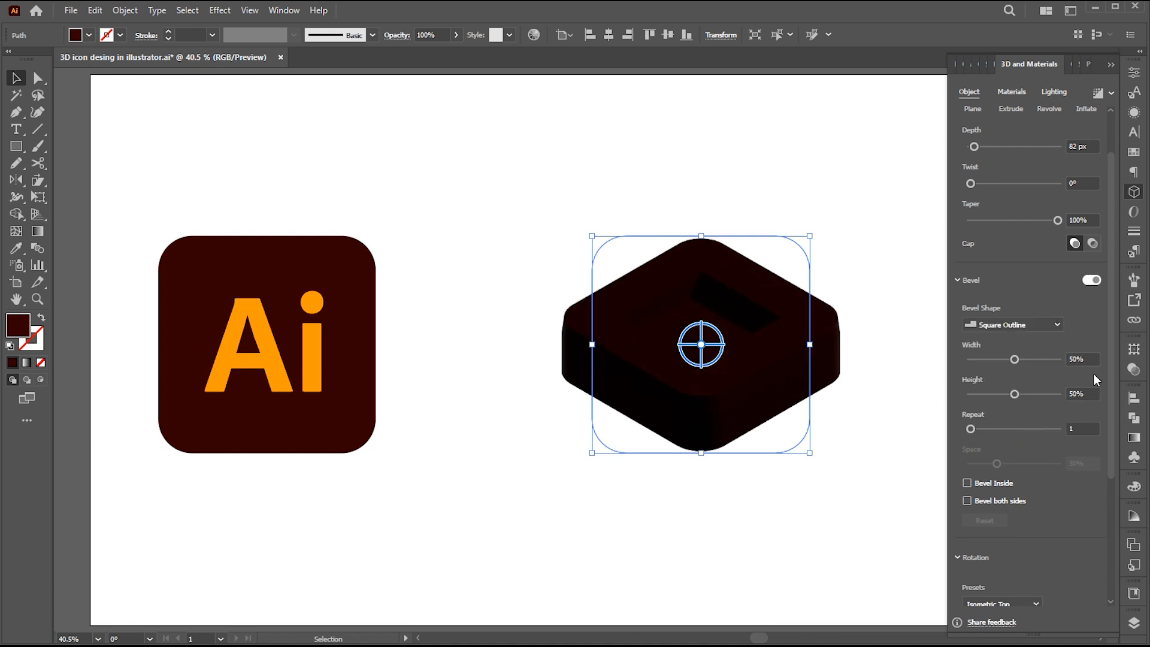
left_click_drag(1013, 360, 975, 364)
left_click_drag(1108, 430, 1106, 575)
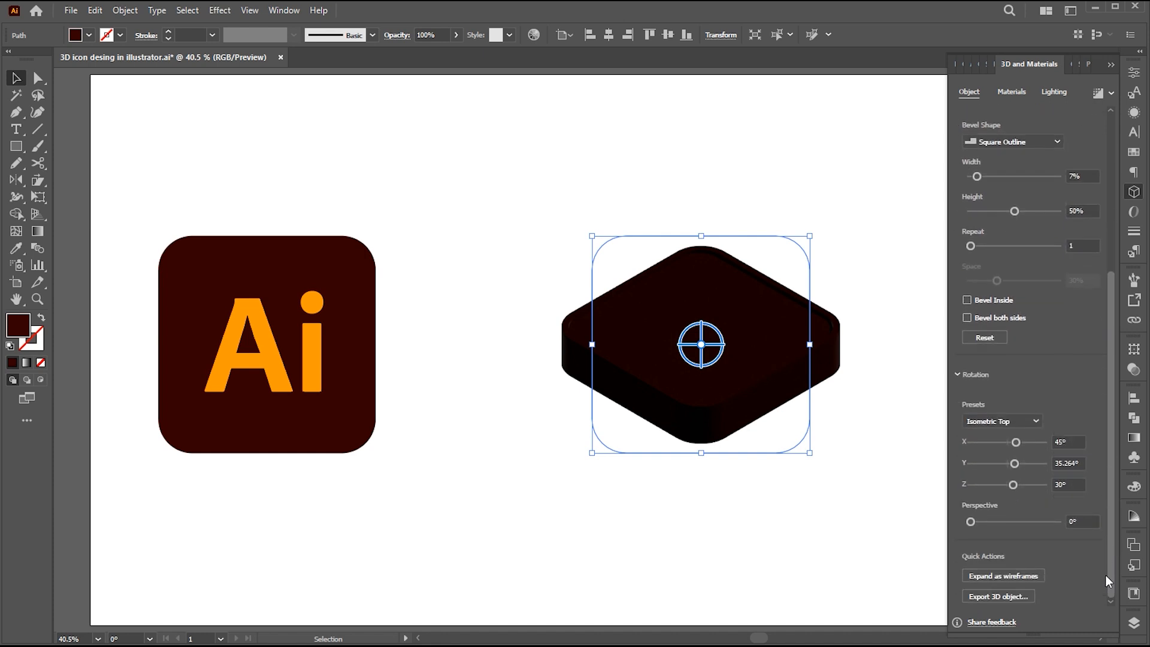
left_click_drag(1114, 494, 1117, 401)
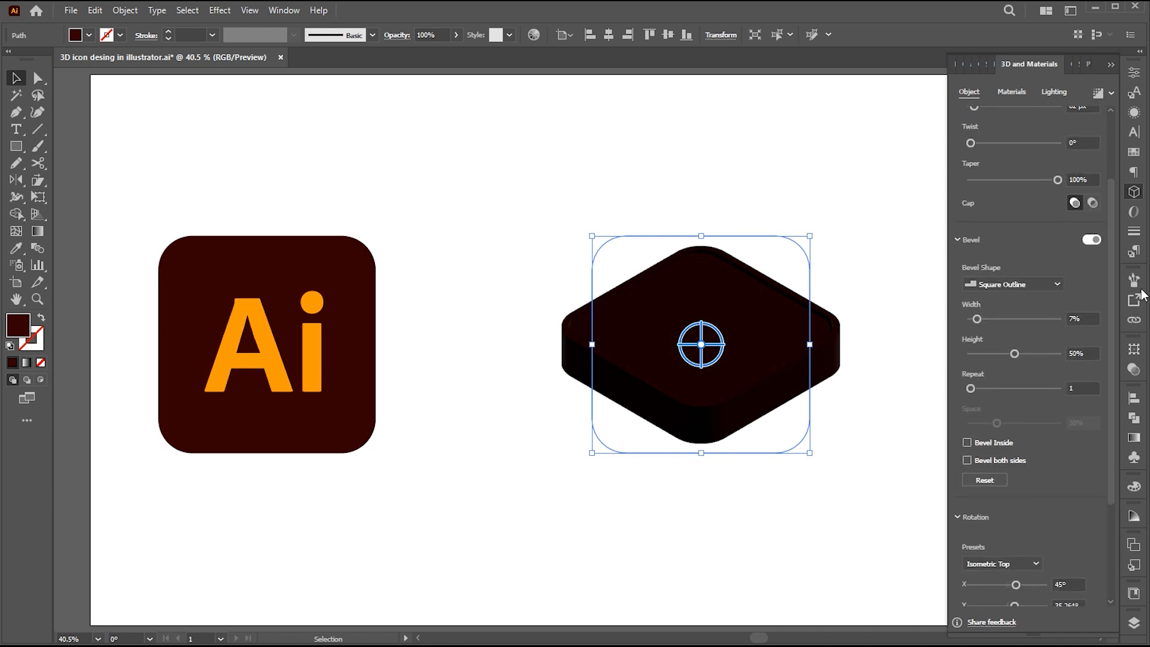
Step: Set the block's light rotation to -45° and its softness to 80%
left_click(1054, 91)
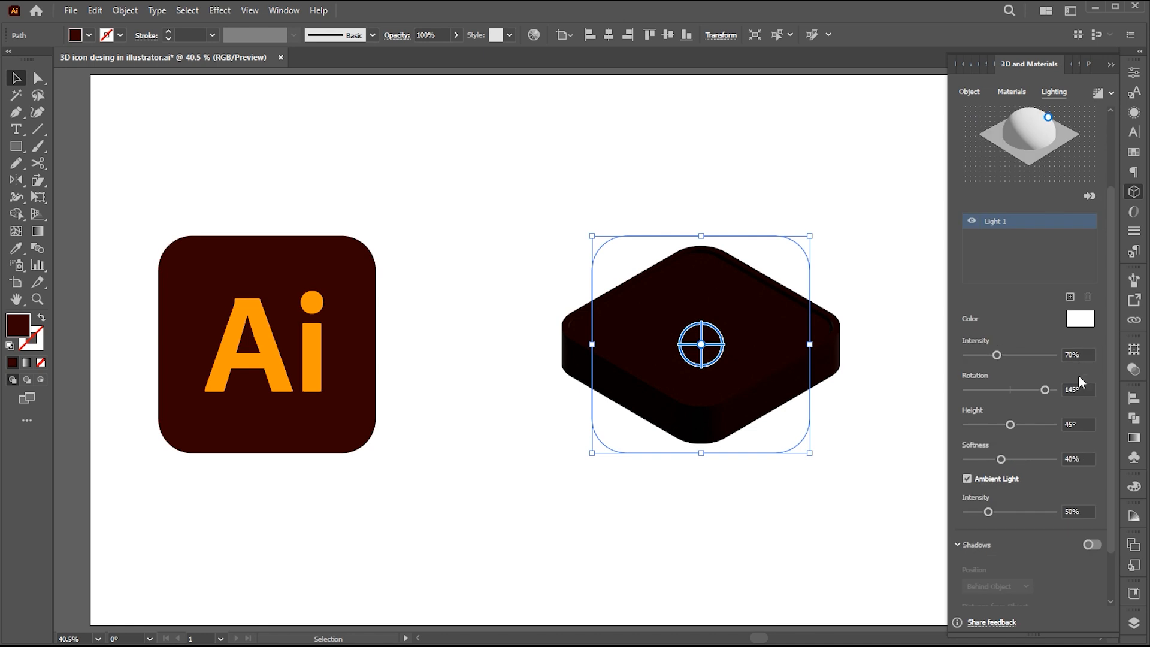
left_click_drag(1044, 391, 1008, 391)
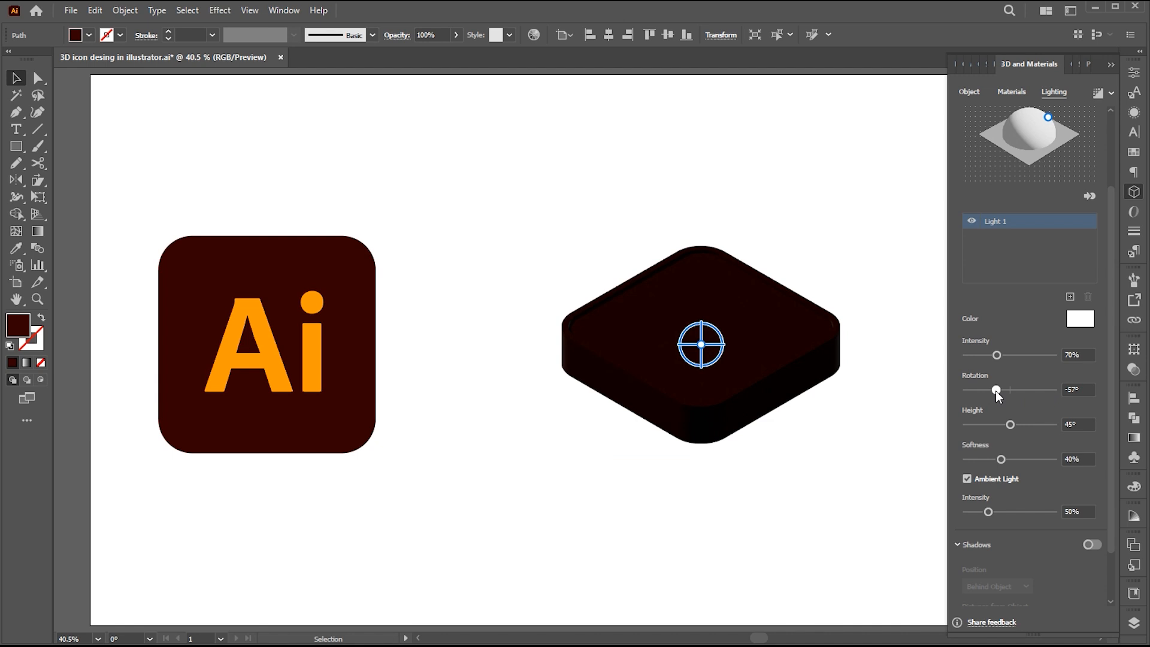
left_click_drag(998, 391, 998, 391)
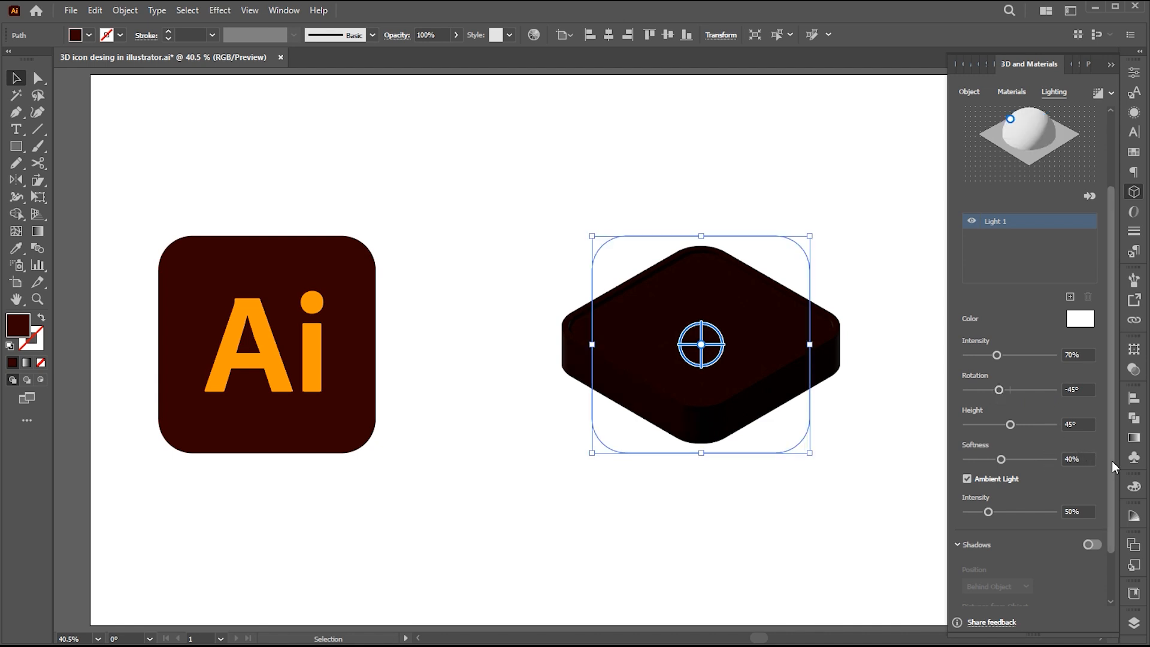
left_click_drag(1111, 461, 1104, 516)
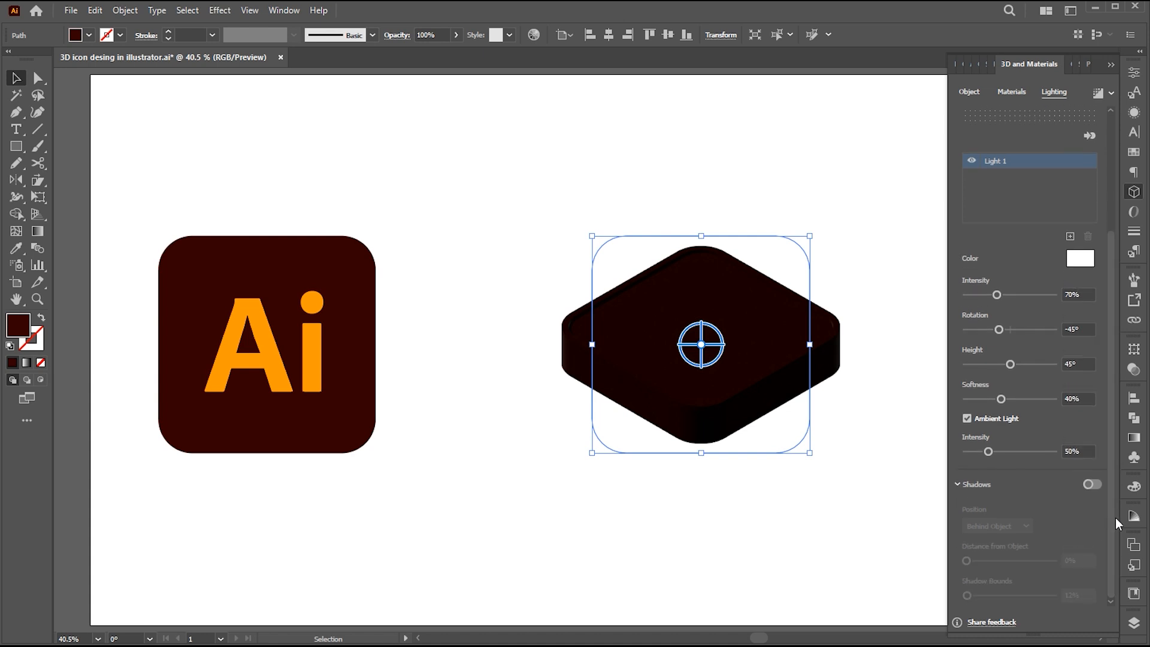
left_click_drag(1001, 399, 1029, 398)
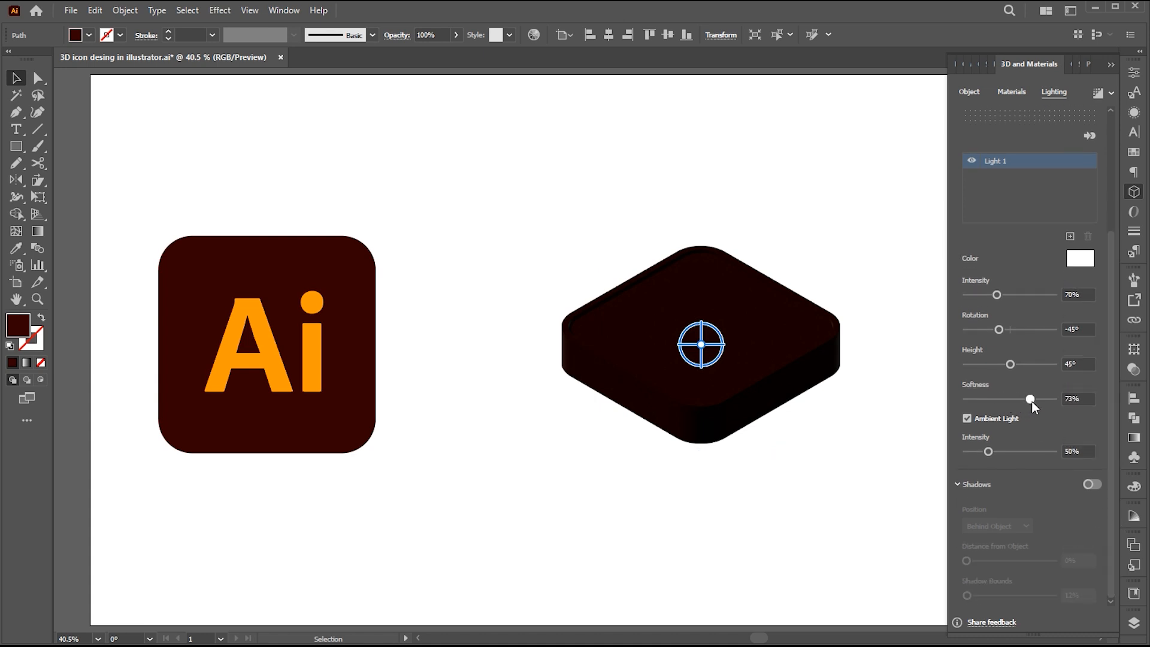
left_click_drag(1036, 403, 1037, 403)
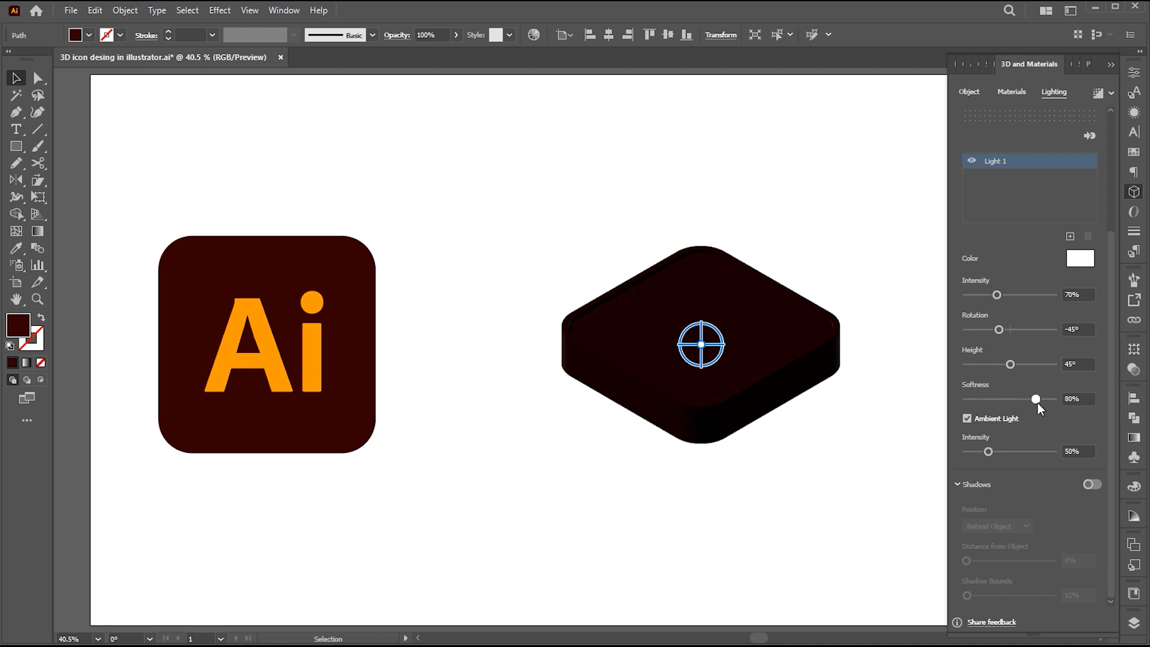
Step: Turn on the block's shadow behind the object with 400% shadow bounds, render the 3D effect and deselect the block
left_click(1090, 485)
left_click_drag(993, 595, 1054, 595)
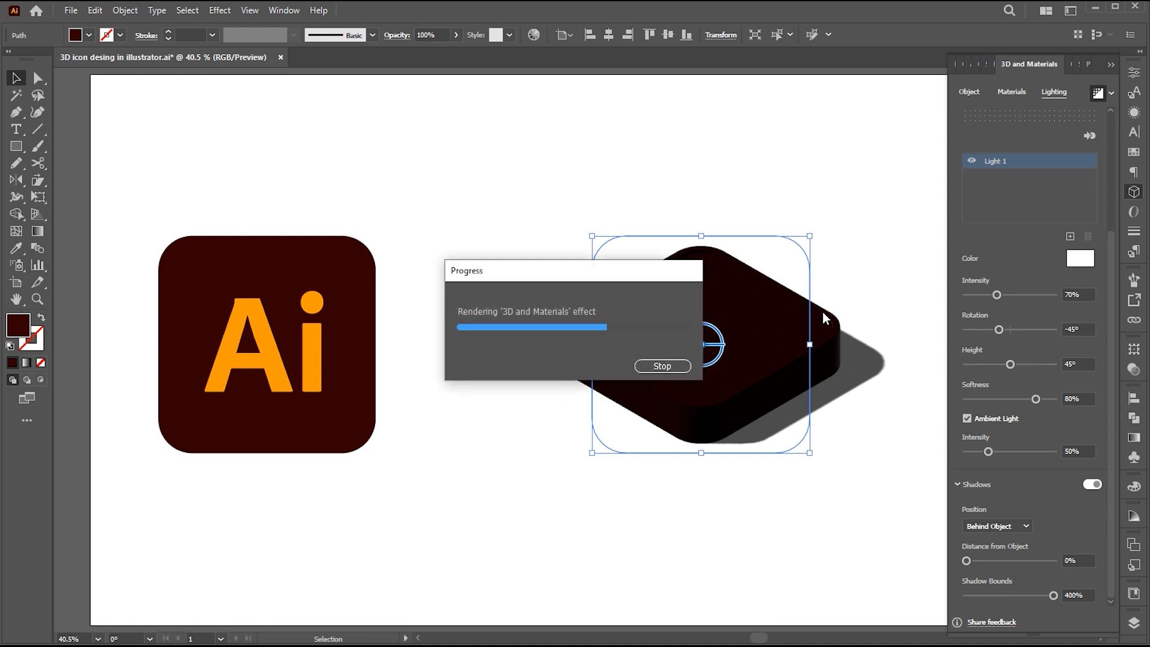
left_click(824, 272)
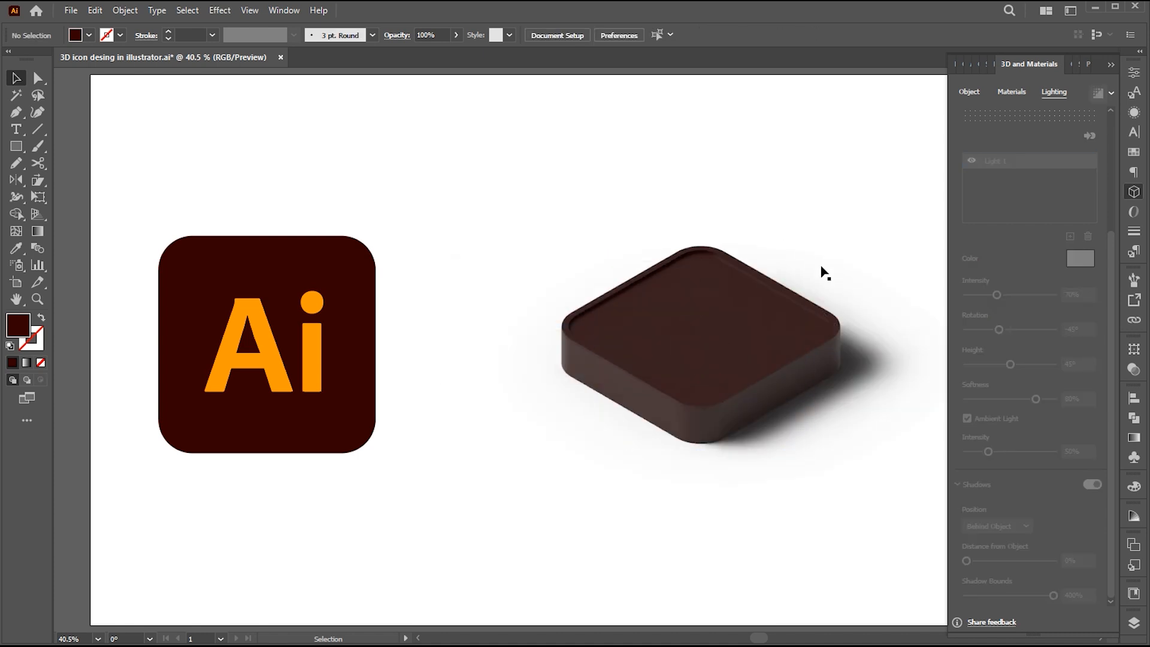
Step: Shift the 3D block slightly left and place a scaled-down copy of the orange Ai lettering on its top face
left_click_drag(751, 366, 713, 321)
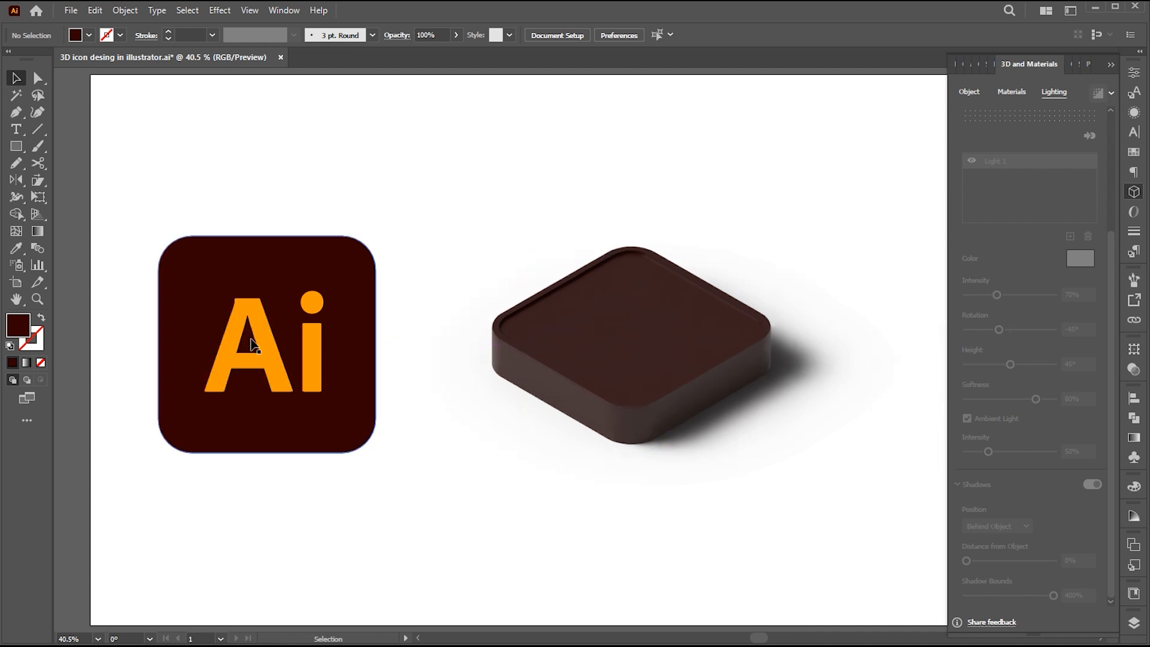
left_click(275, 367)
left_click_drag(276, 367, 638, 342)
left_click_drag(687, 268, 666, 286)
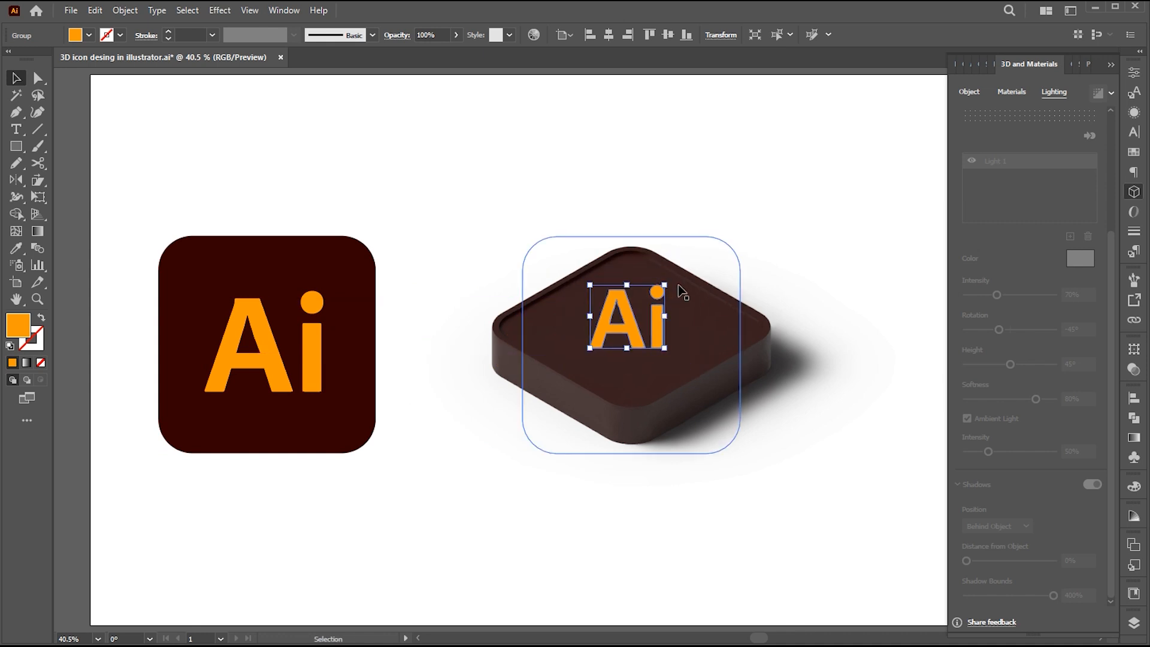
Step: Apply the 3D Extrude & Bevel effect to the copied Ai lettering with the Isometric Top rotation preset
left_click(217, 11)
mouse_move(281, 90)
left_click(436, 90)
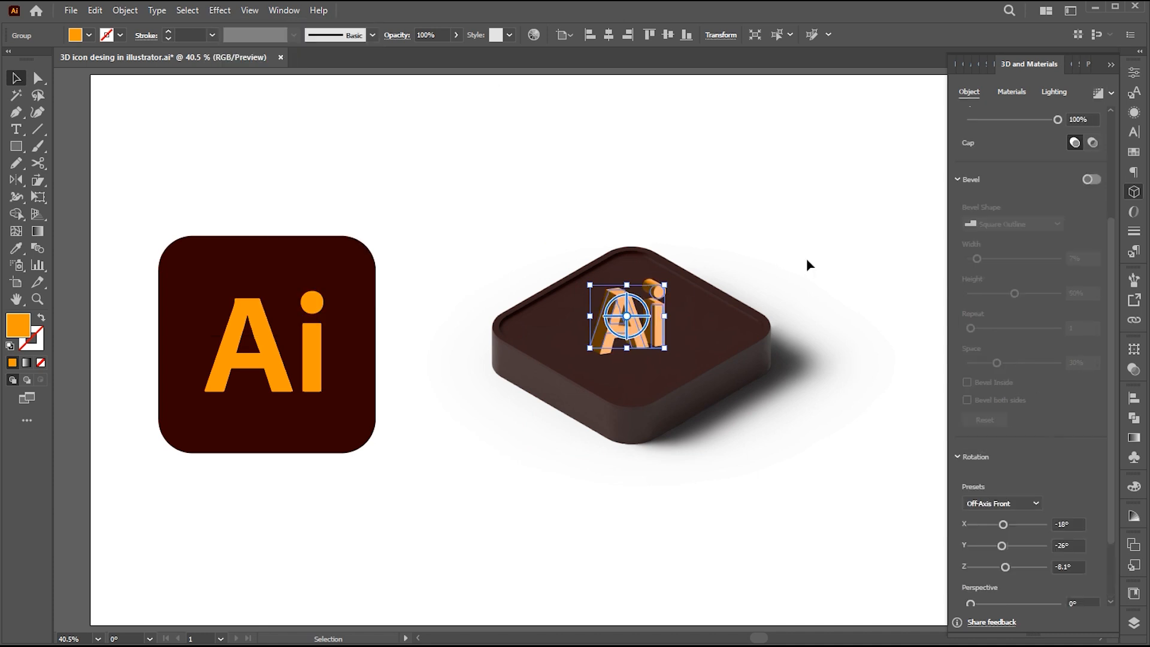
left_click(1022, 505)
left_click(1015, 473)
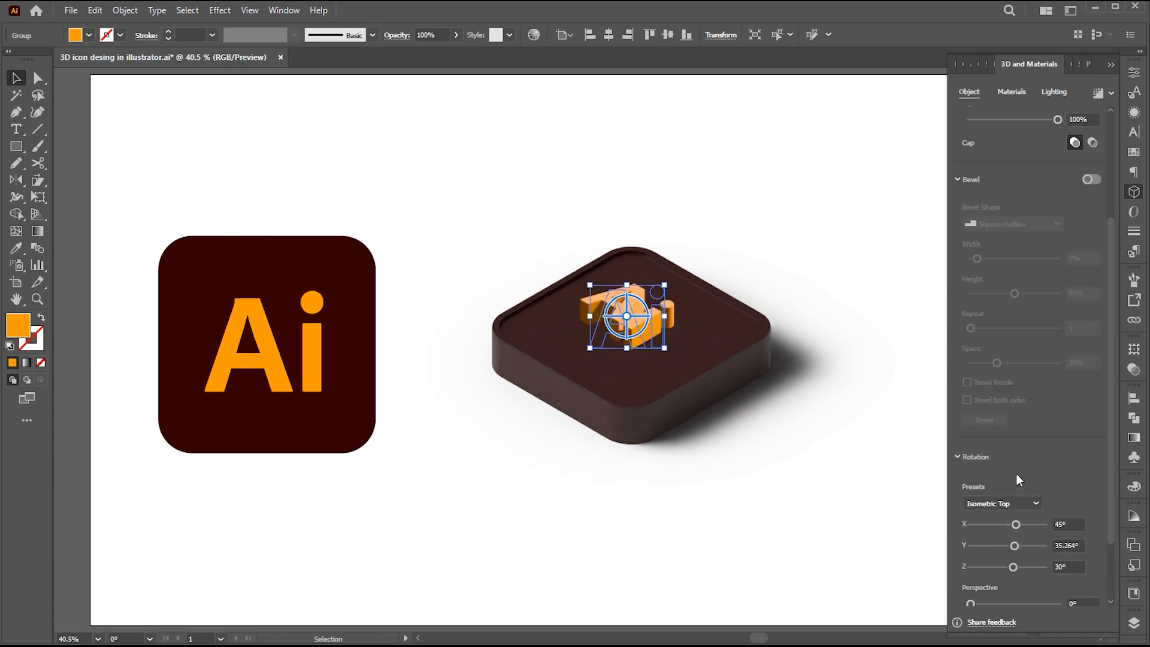
Step: Add a Step bevel to the extruded Ai lettering and set its width to 6%
left_click(1090, 181)
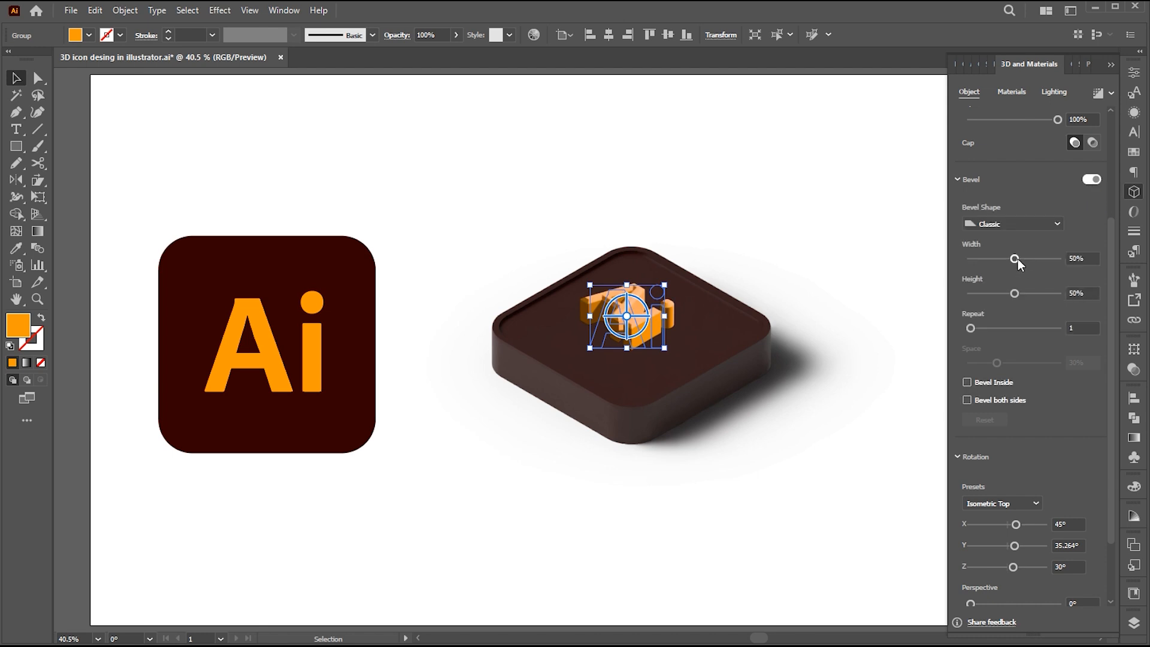
left_click(1015, 224)
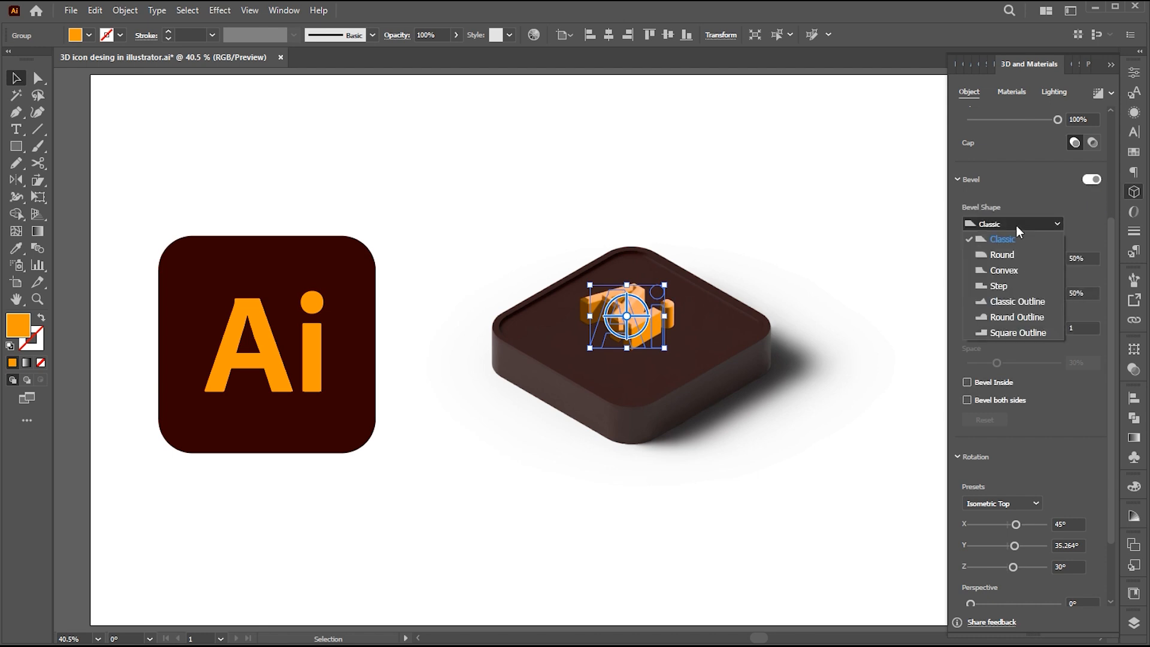
left_click(1005, 286)
left_click_drag(1009, 260, 974, 259)
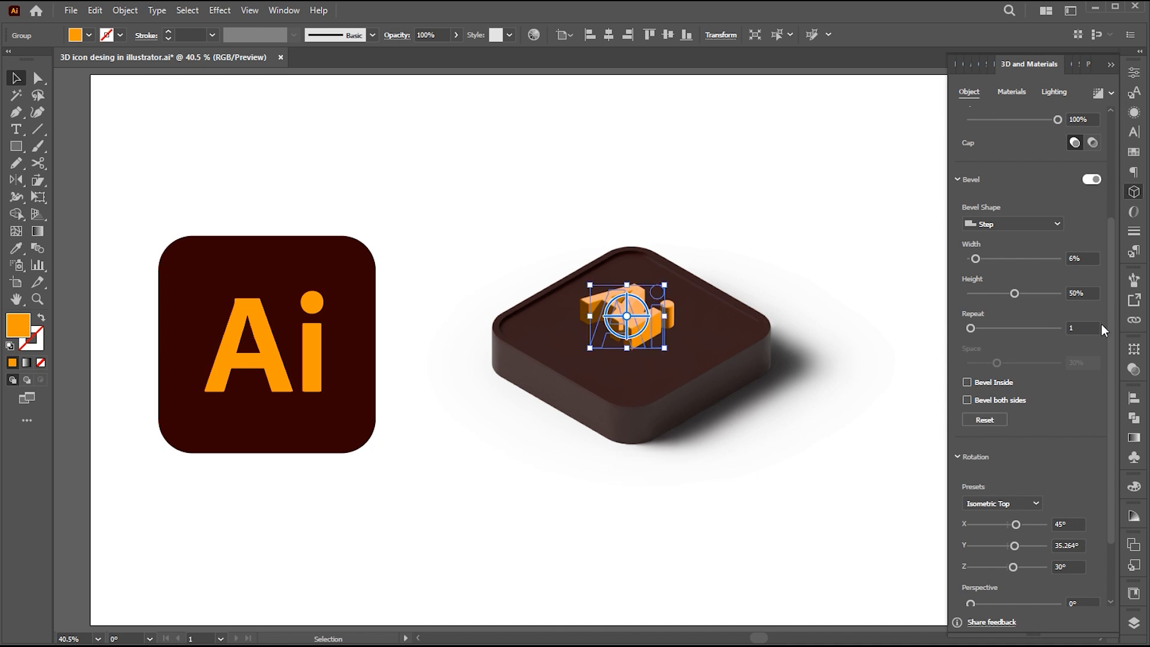
Step: Set the Ai lettering's extrusion depth to 30 px
left_click_drag(1108, 371, 1111, 268)
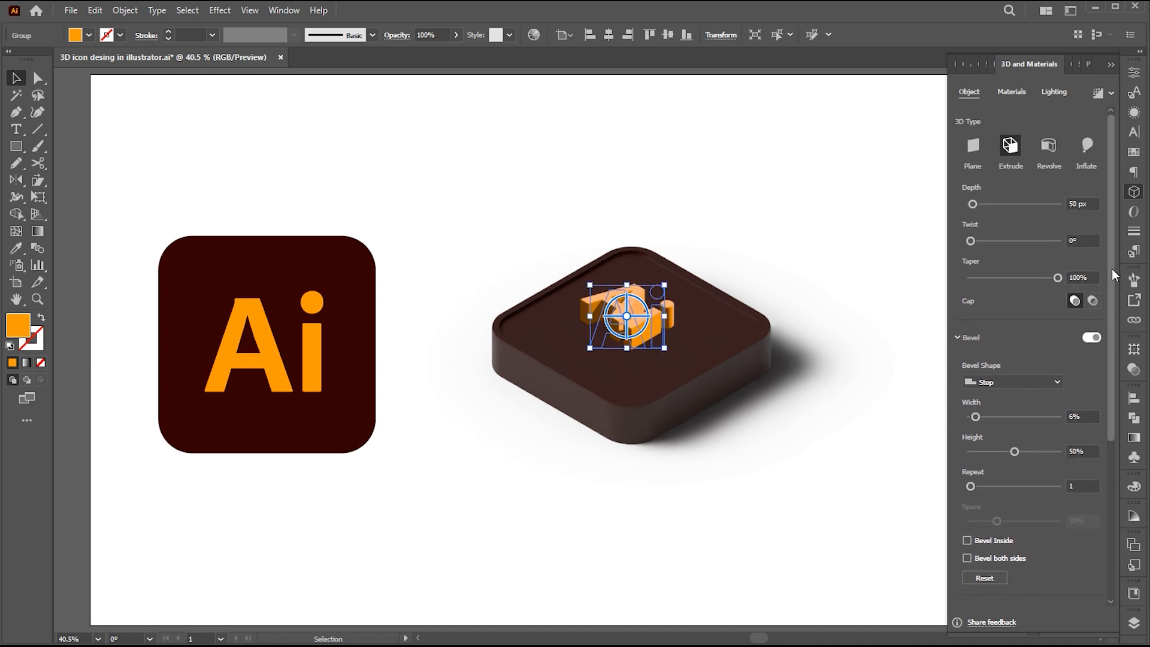
left_click(1083, 204)
type("35")
key("Return")
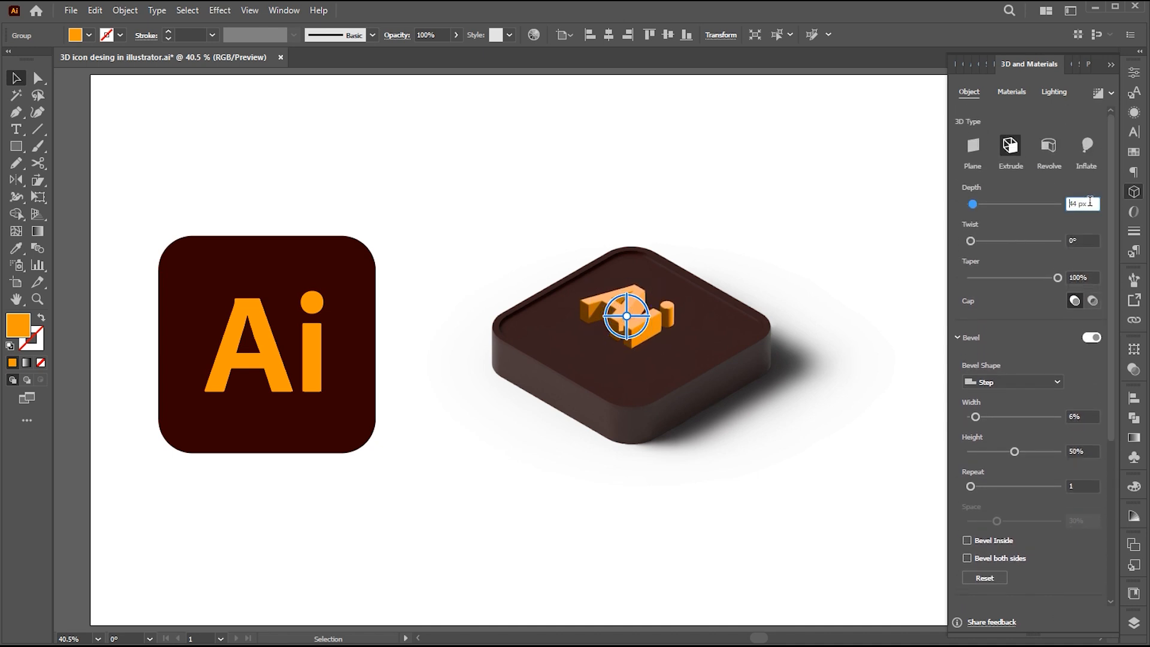
key("Down")
key("Down")
key("Down")
key("Down")
key("Down")
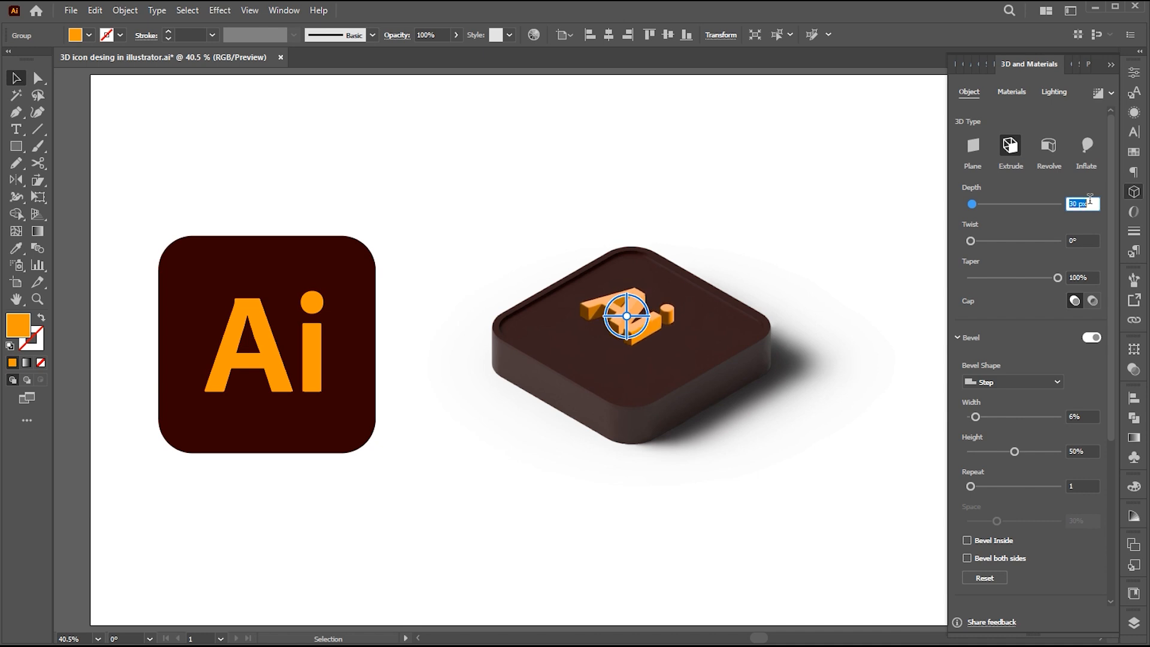
Step: Enlarge the 3D Ai lettering slightly and position it at the centre of the block's top face
left_click_drag(1107, 319, 1112, 371)
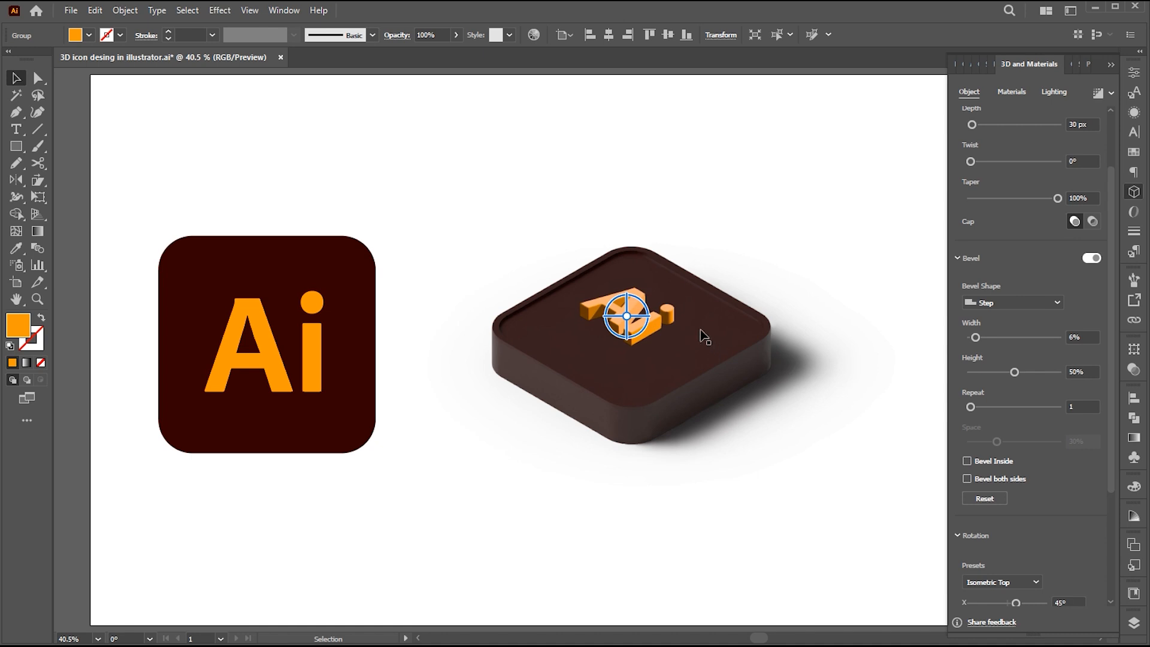
left_click_drag(657, 324, 668, 361)
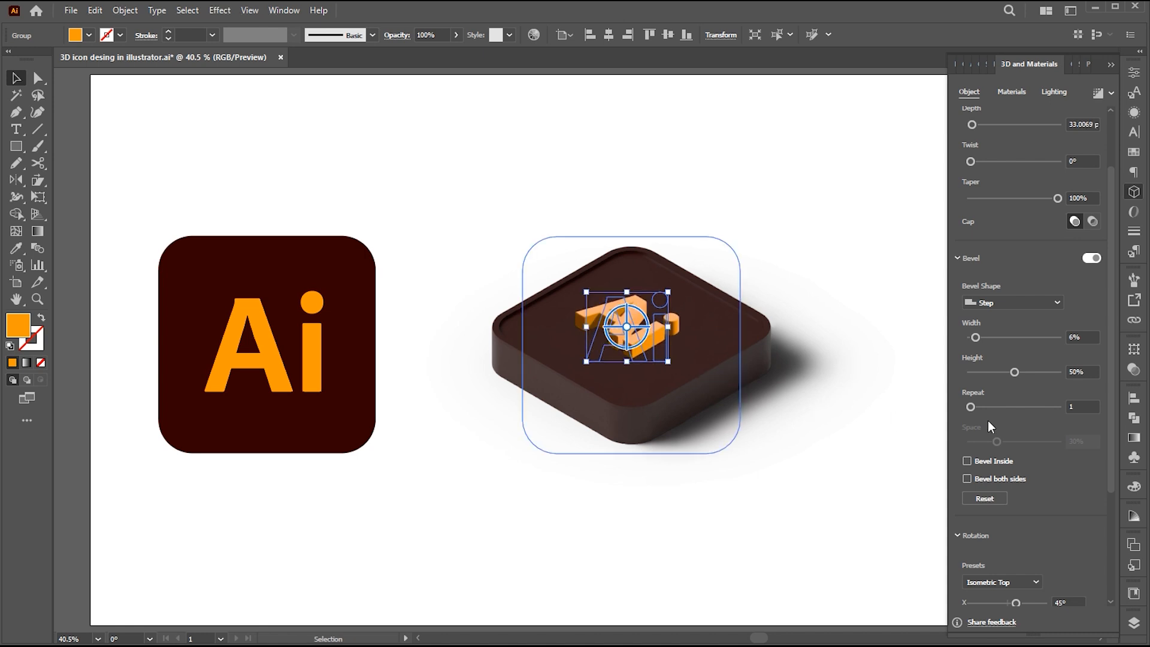
Step: Set the light on the Ai lettering to a rotation of -45° and a softness of 79%
scroll(1108, 472, "down", 1)
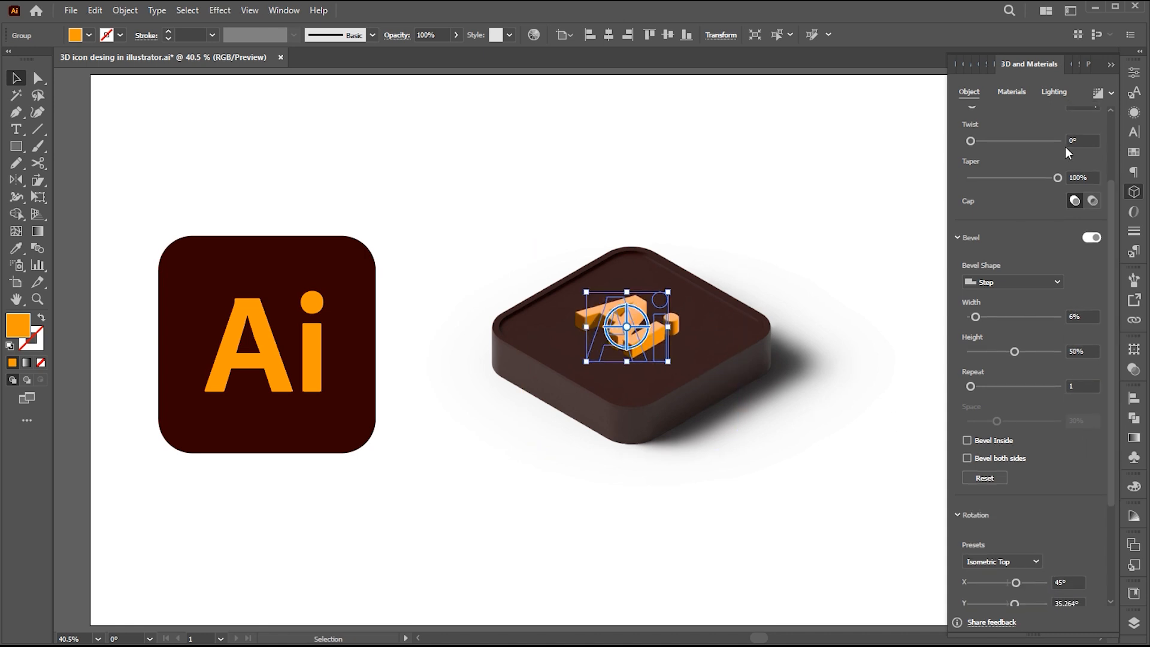
left_click(1049, 96)
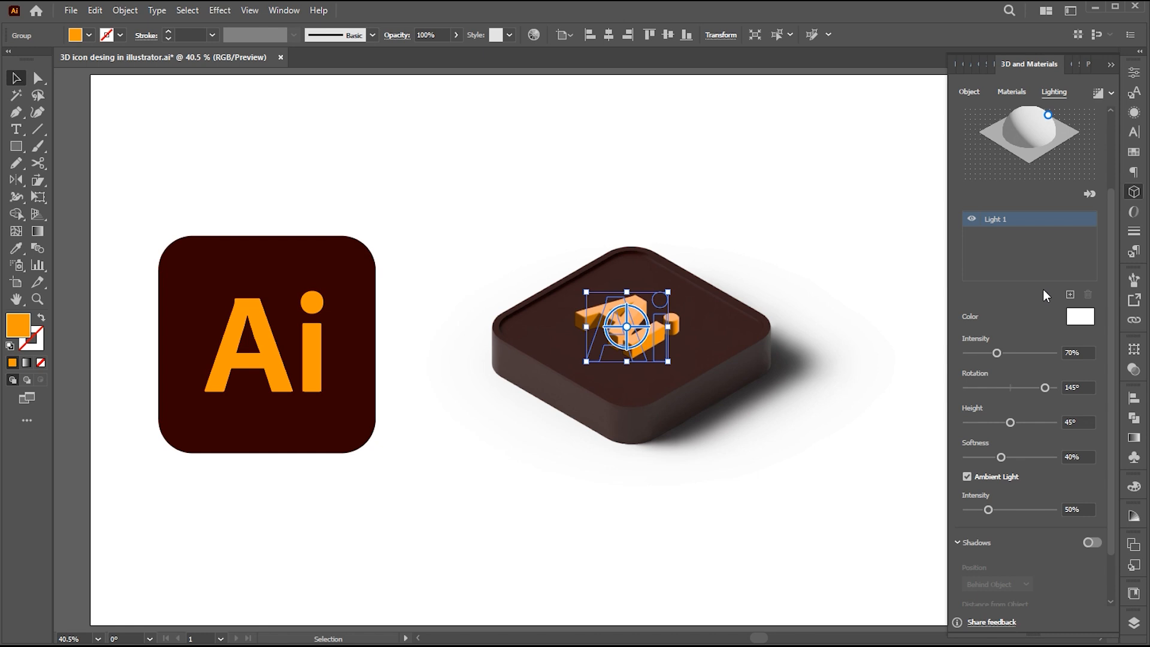
left_click_drag(1044, 388, 998, 385)
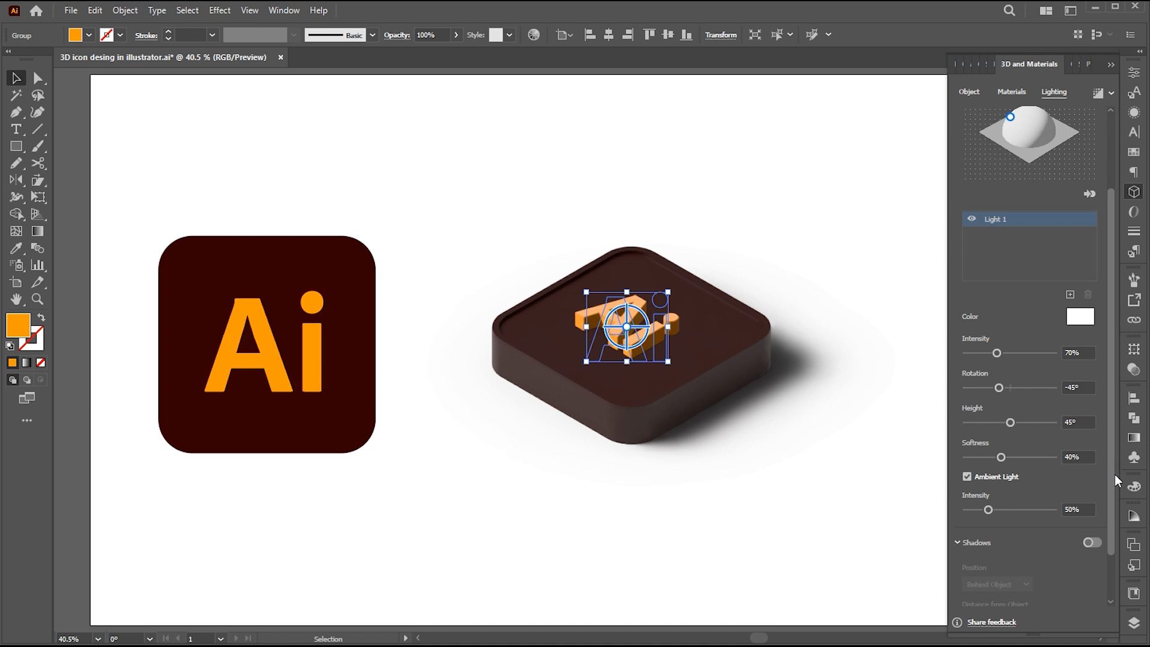
scroll(1022, 442, "down", 1)
left_click_drag(1011, 438, 1035, 440)
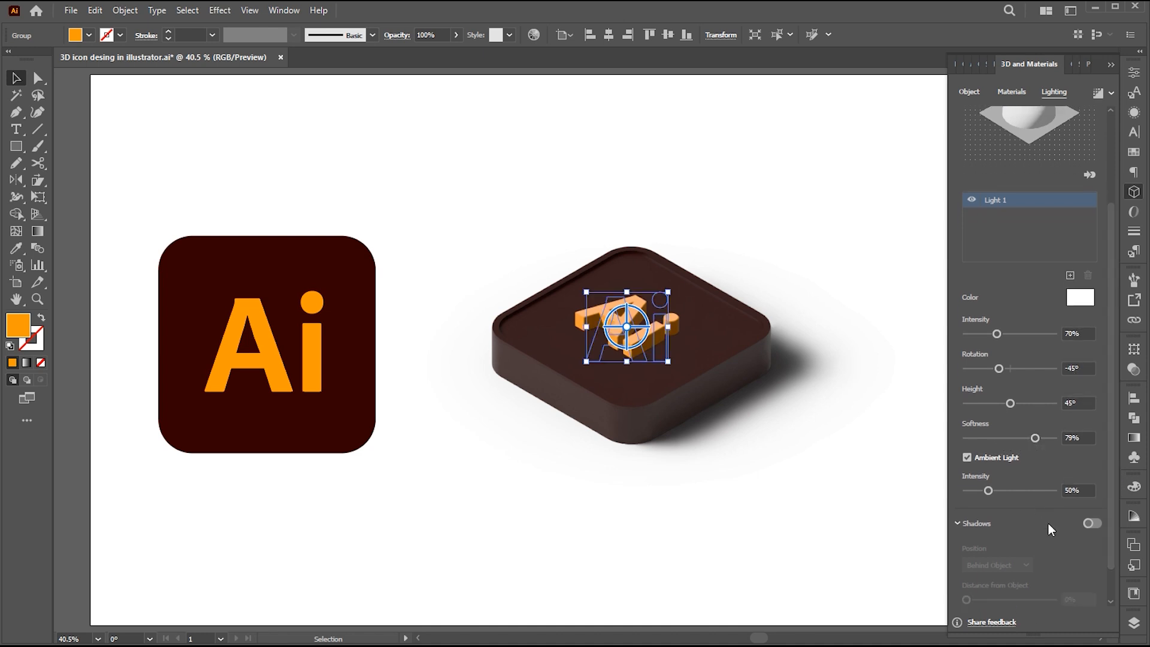
Step: Turn on shadows for the Ai lettering with shadow bounds of 400% and render it with ray tracing
scroll(1108, 514, "down", 2)
left_click(1091, 486)
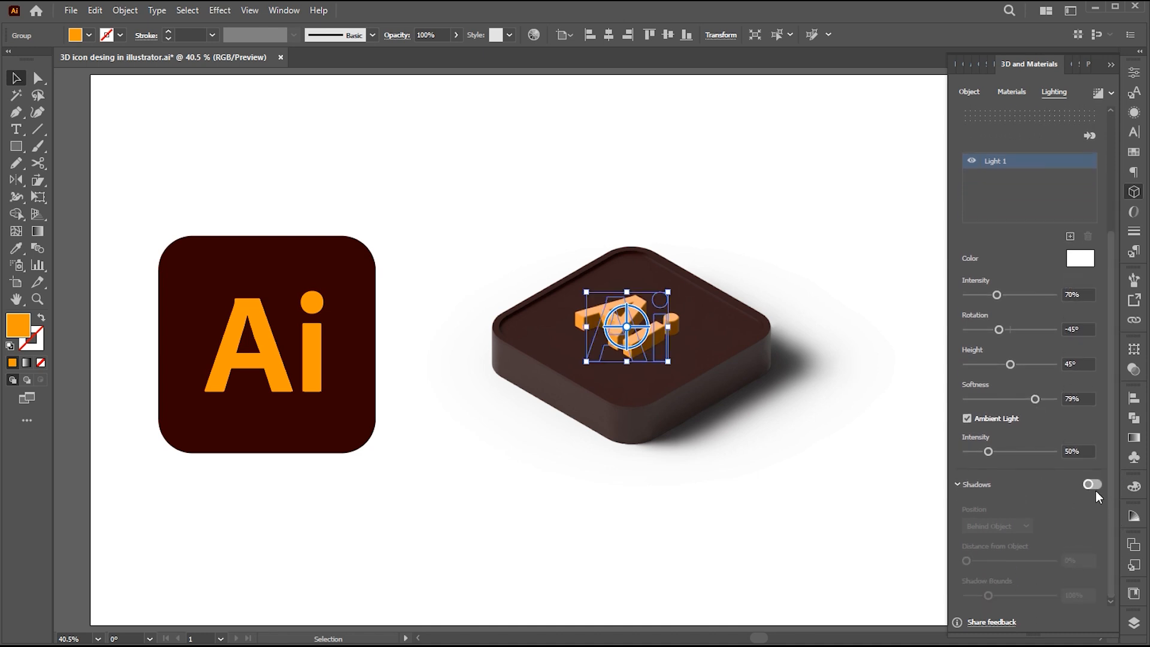
left_click_drag(987, 595, 1073, 599)
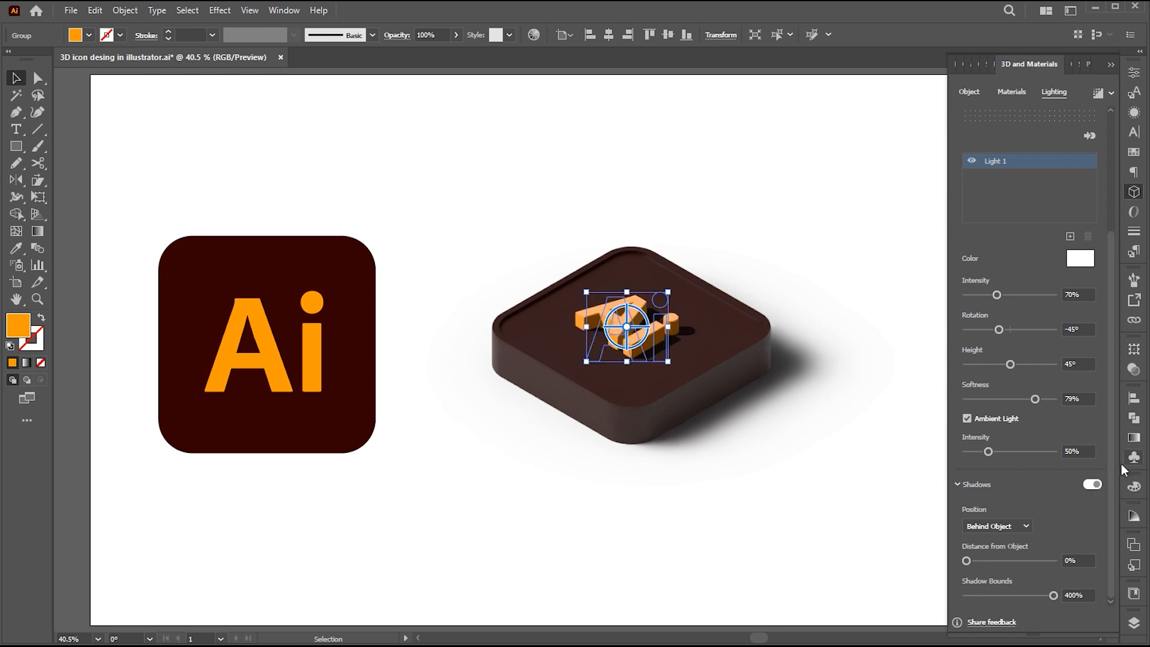
left_click_drag(1111, 478, 1111, 369)
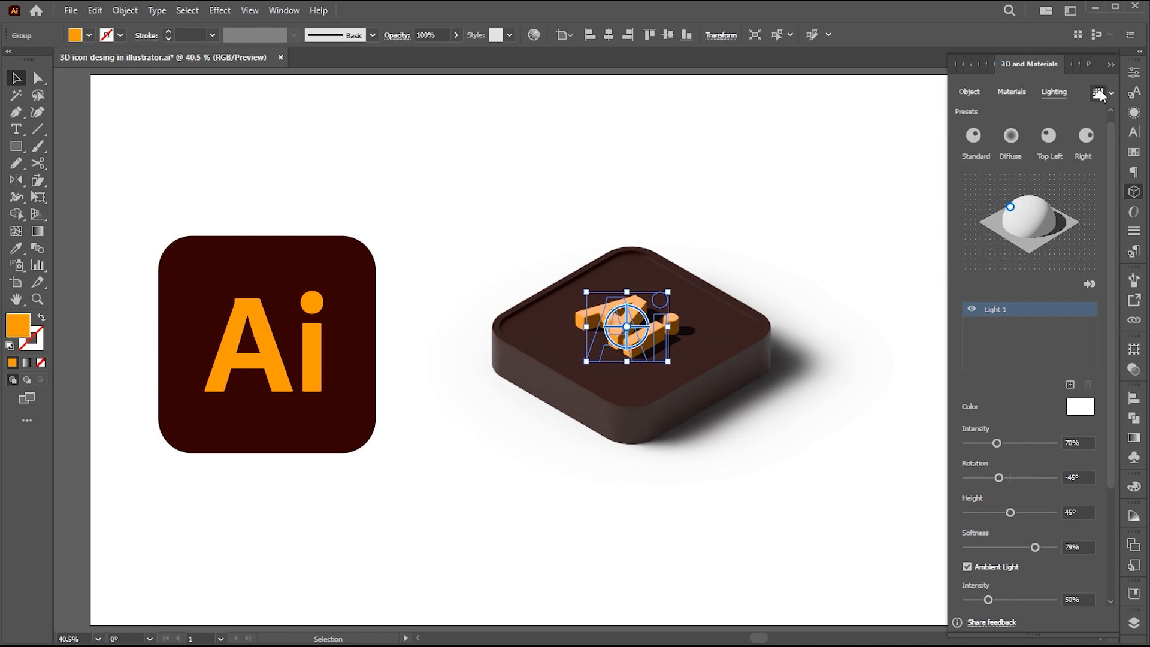
left_click(802, 540)
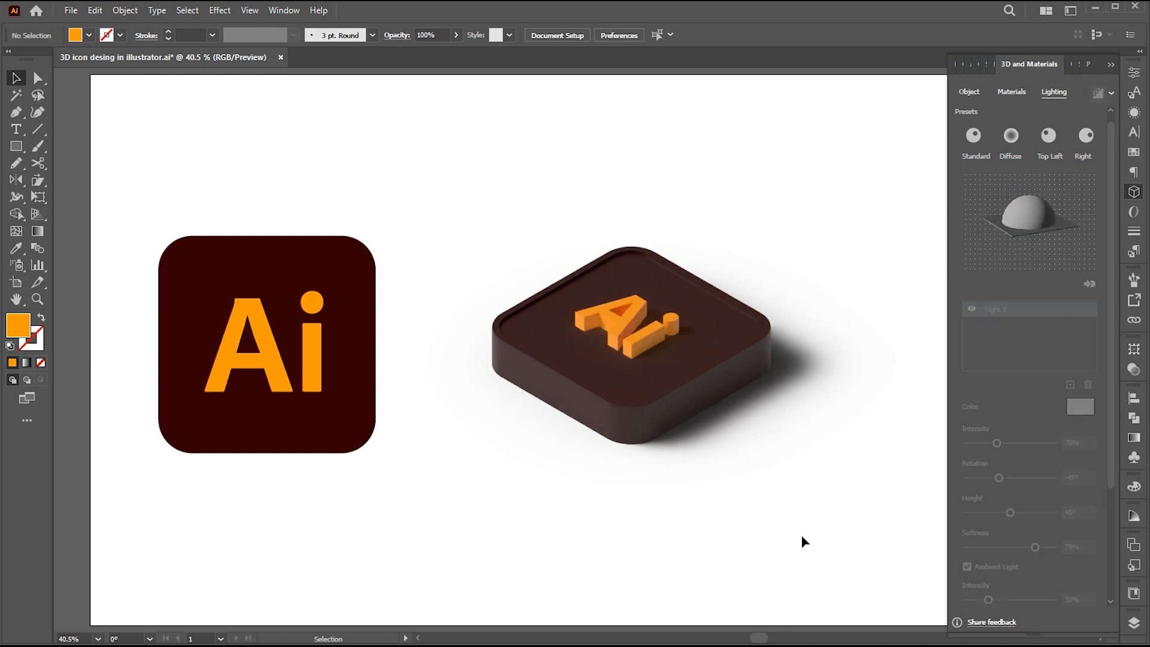
Step: Set the Ai lettering's extrusion depth to 23 px and deselect it
left_click(635, 340)
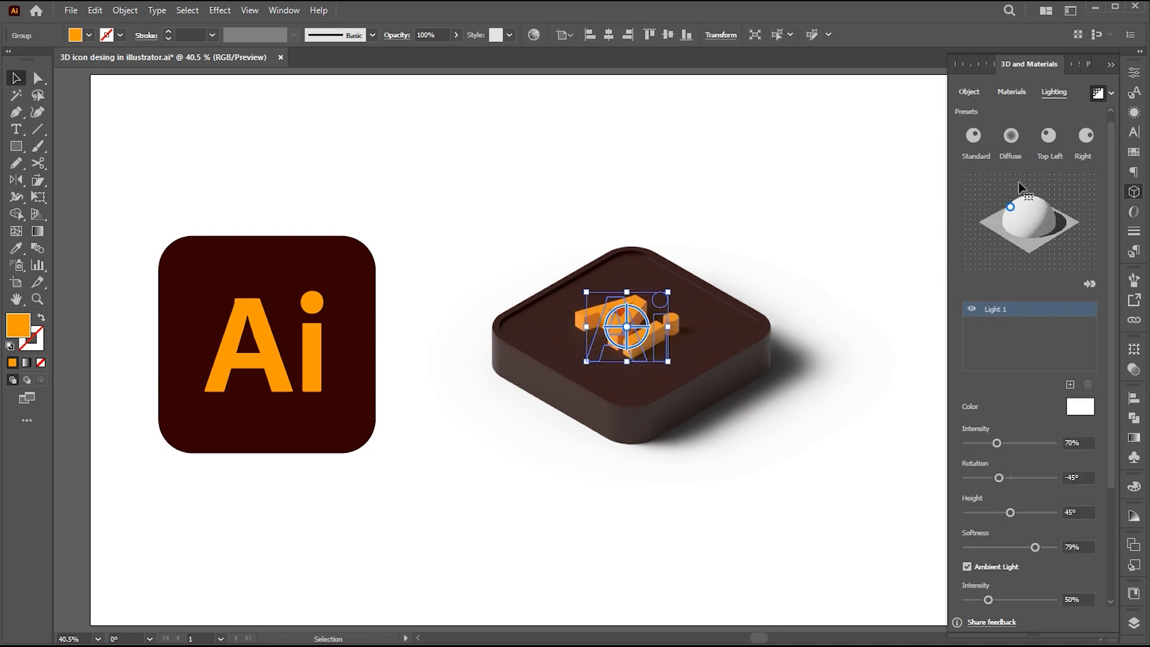
left_click(975, 94)
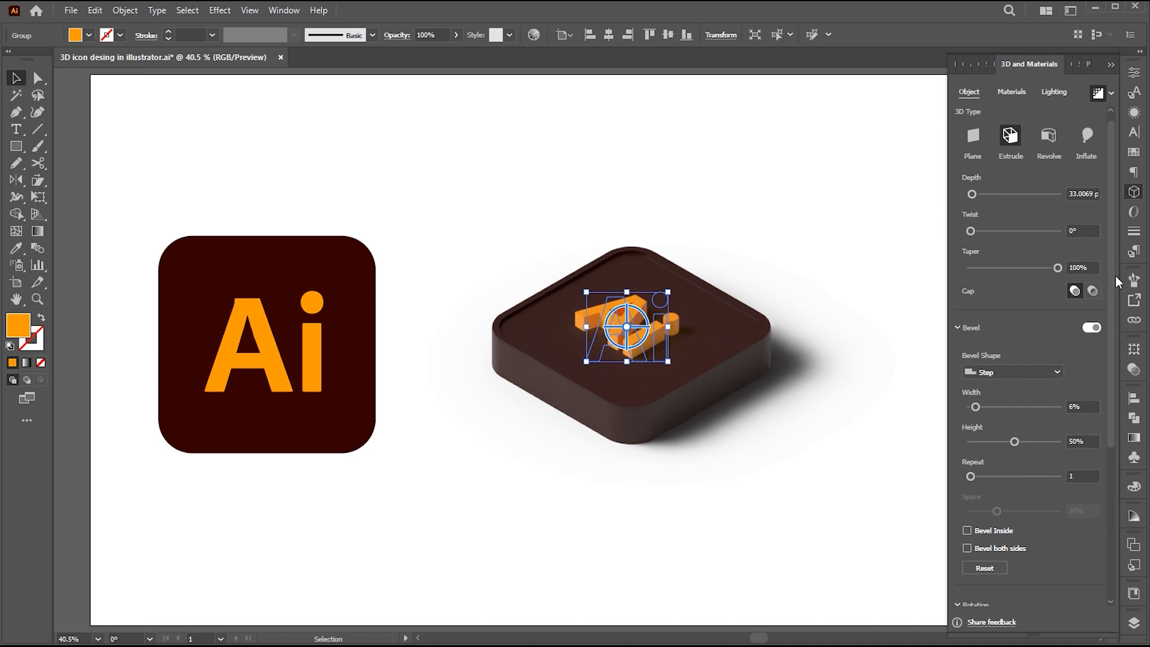
scroll(1111, 259, "up", 1)
left_click(1077, 204)
type("23")
key("Return")
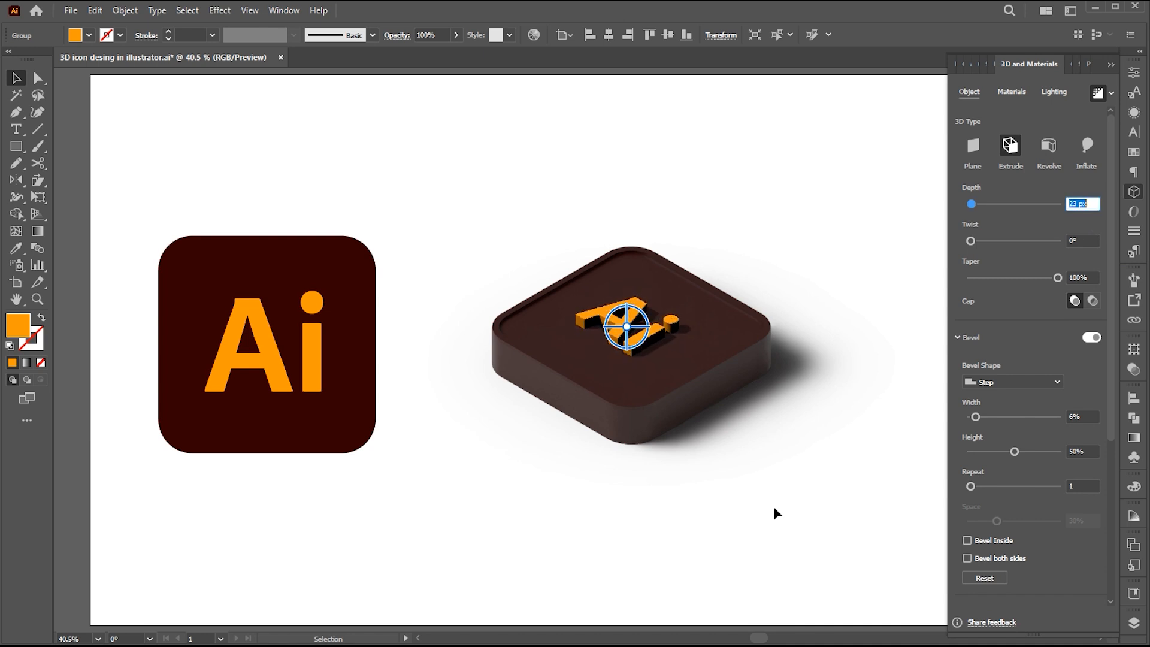
left_click(781, 488)
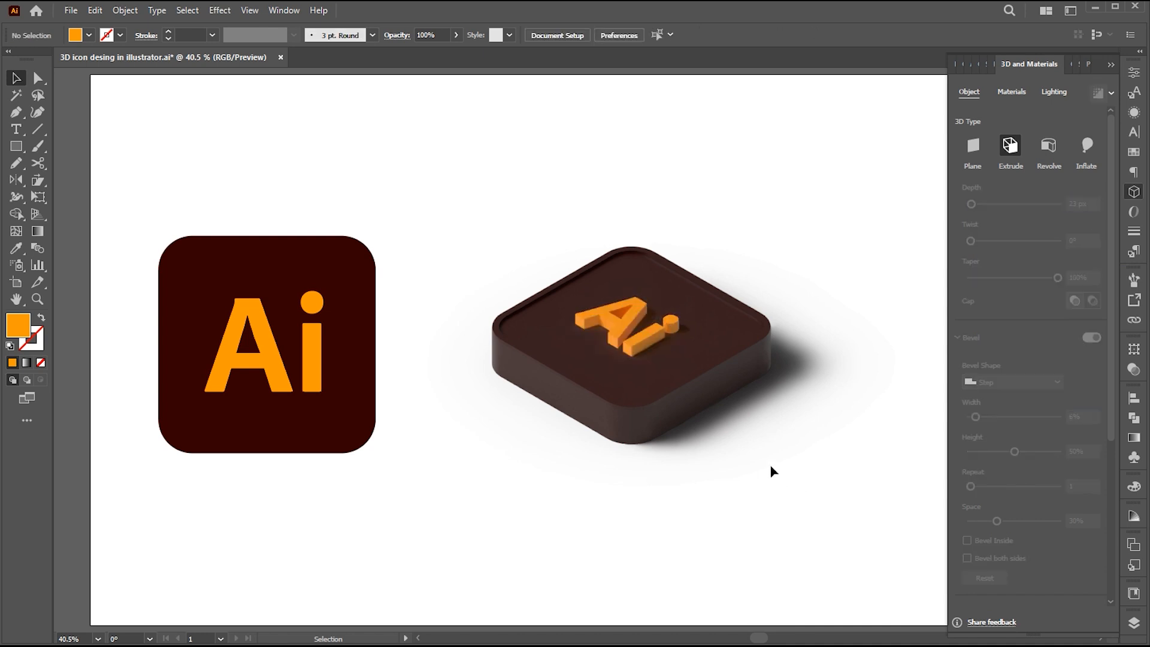
Step: Enlarge the 3D Ai lettering on the block's top face and deselect it
left_click(674, 360)
left_click_drag(674, 367, 855, 393)
left_click(861, 483)
Step: Select the dark extruded base block of the 3D icon
key("z")
left_click_drag(836, 476, 746, 437)
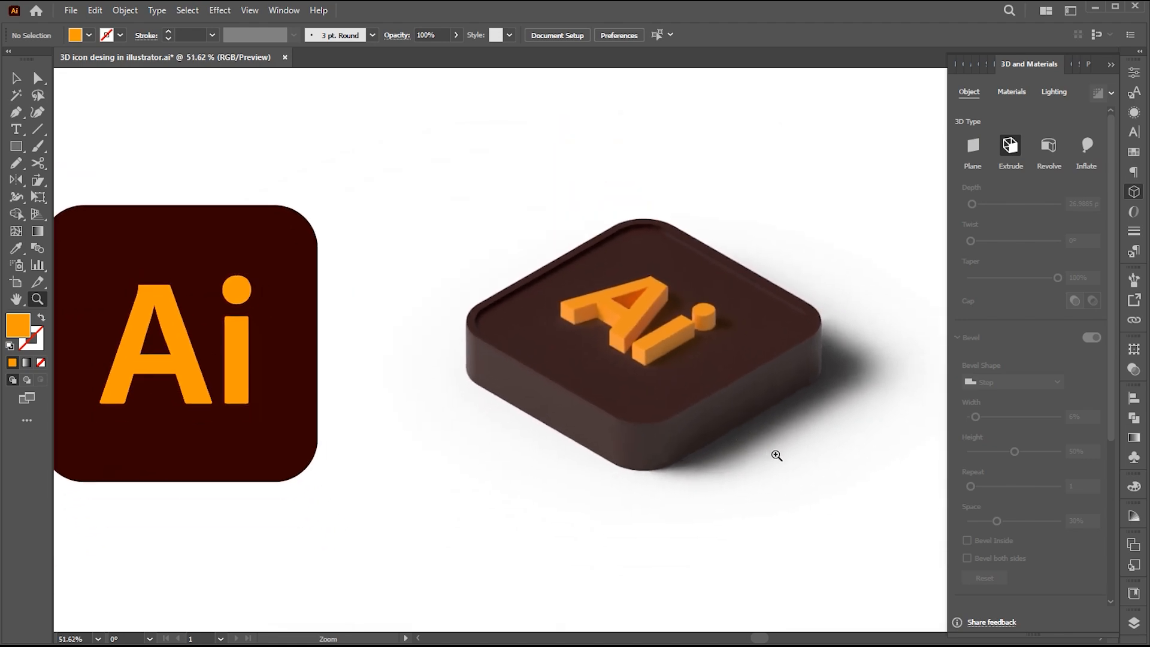
key("v")
left_click(839, 489)
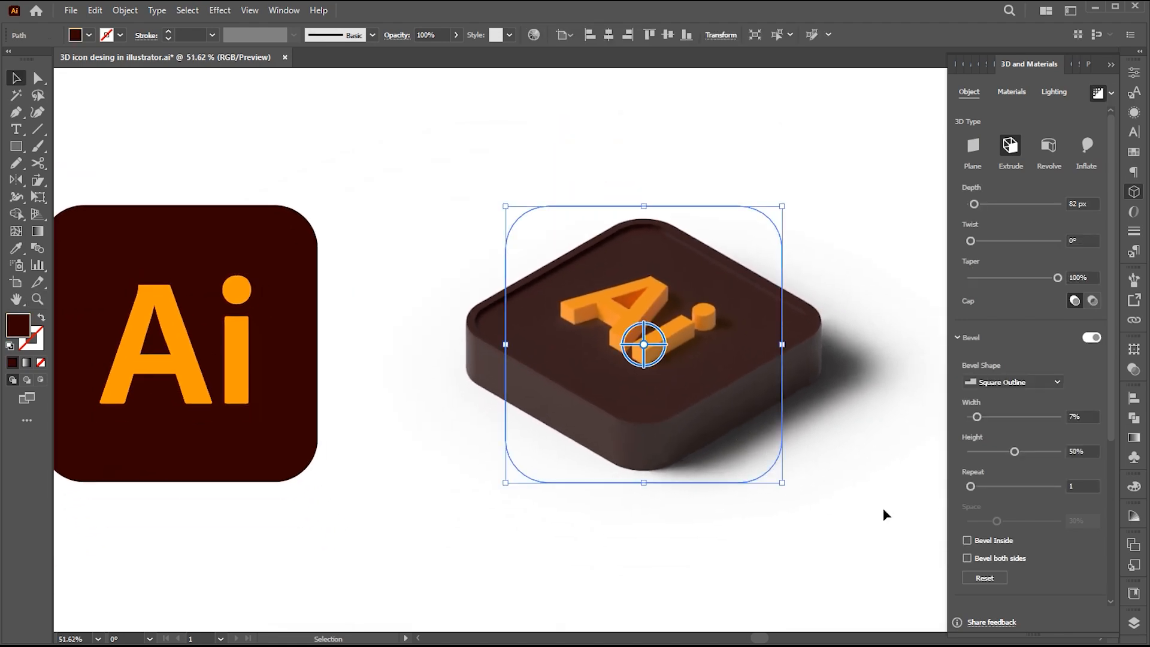